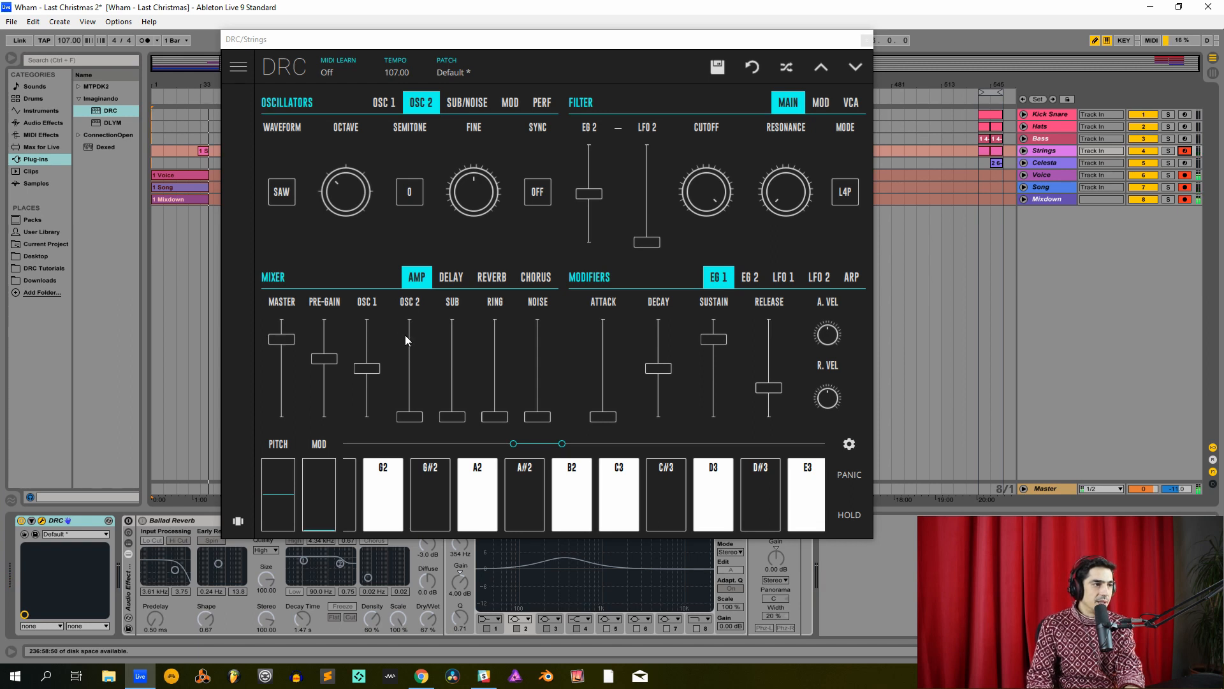
- Slightly lower the master level and the pre-gain in the DRC amp mixer
drag(278, 339, 278, 340)
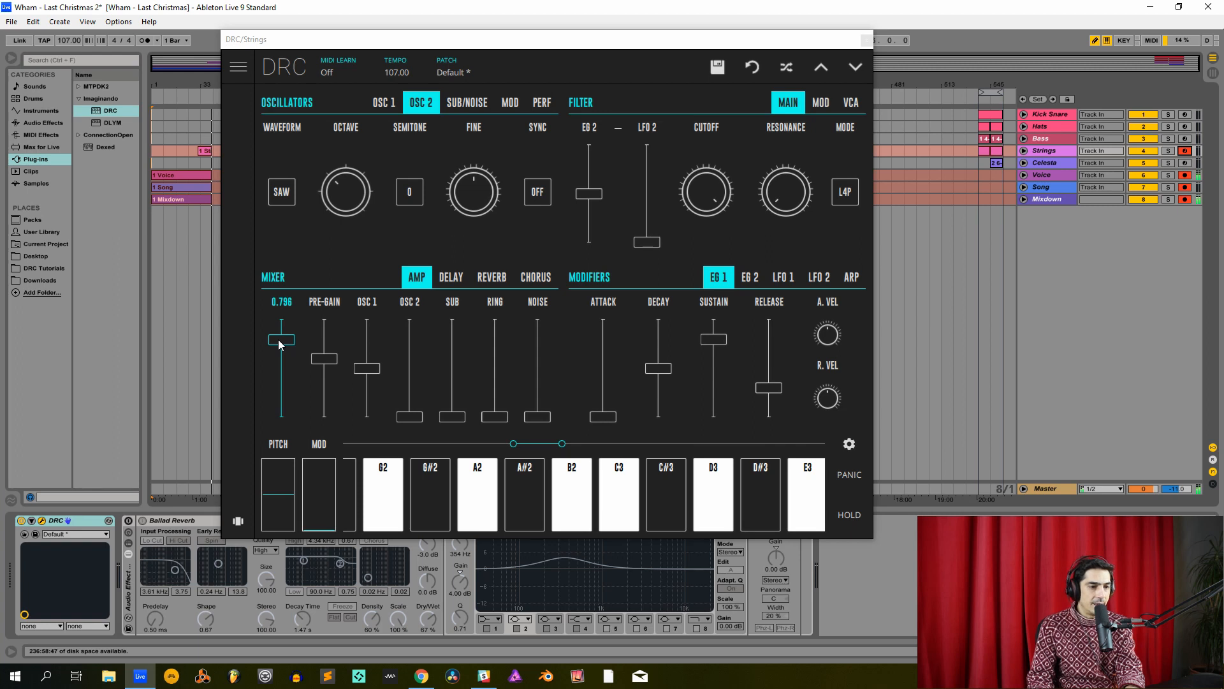
drag(278, 339, 278, 354)
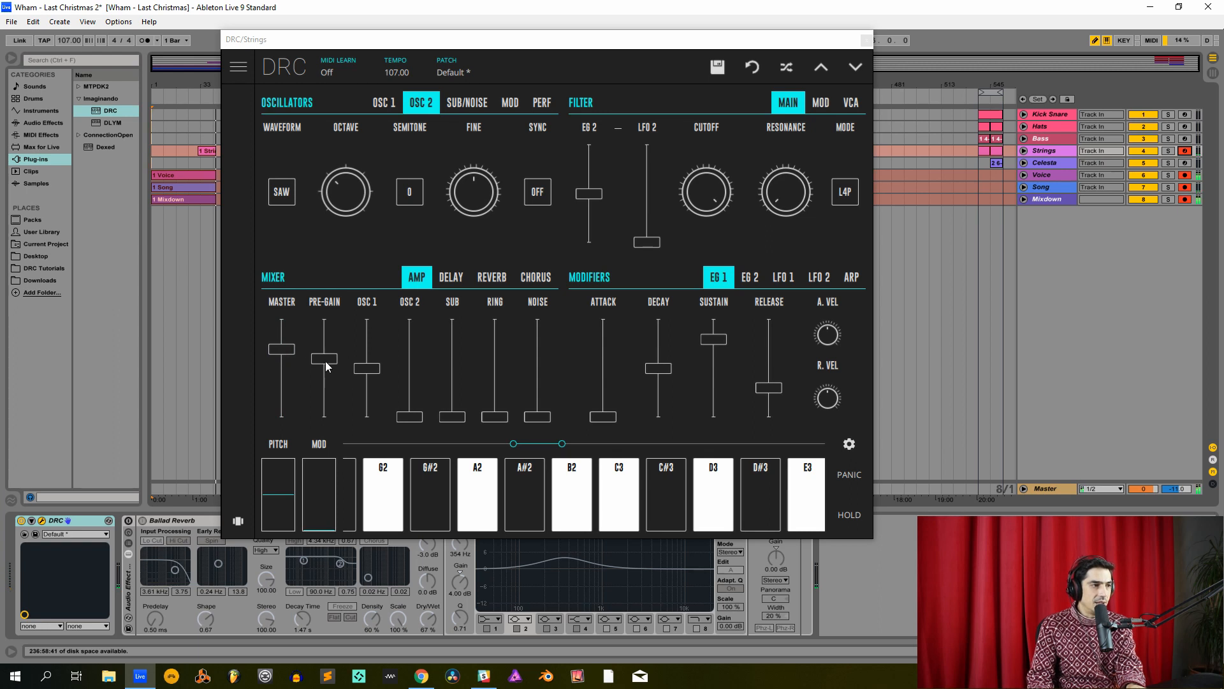
drag(325, 362, 325, 369)
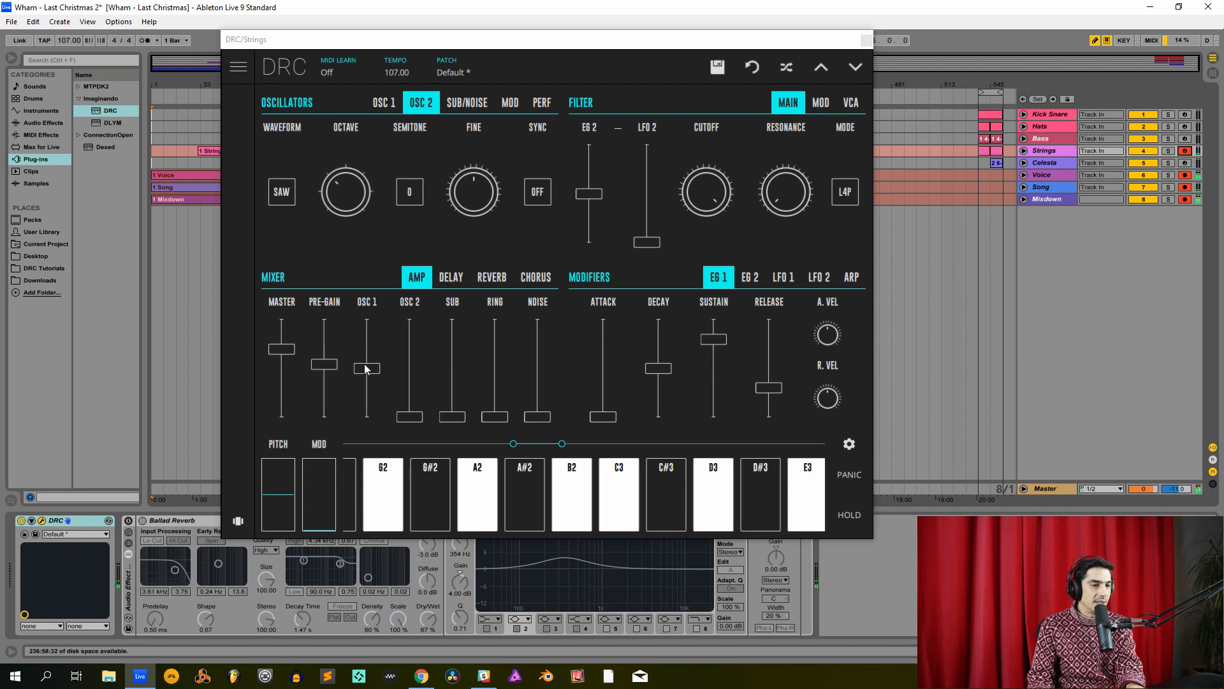
- Raise the oscillator 1 mixer level to about three-quarters and the oscillator 2 level to just above half
drag(366, 369, 364, 348)
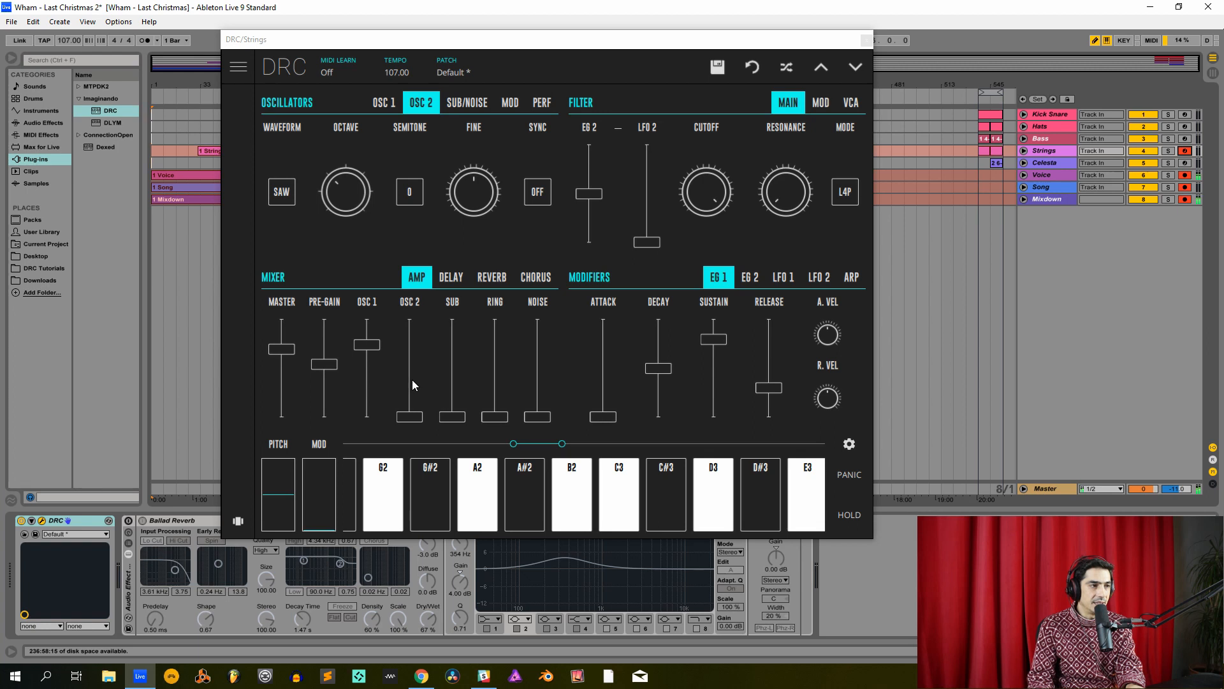
drag(410, 376, 439, 362)
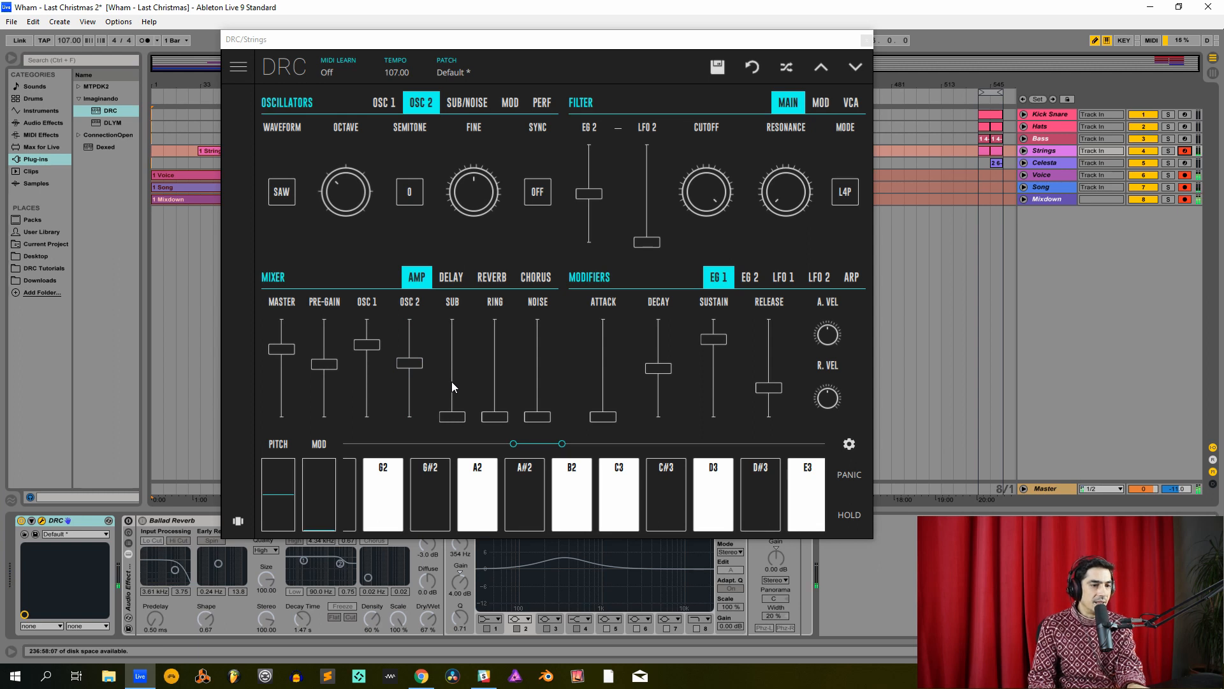
- Turn the sub oscillator's octave fully up and raise its mixer level to about half
click(473, 109)
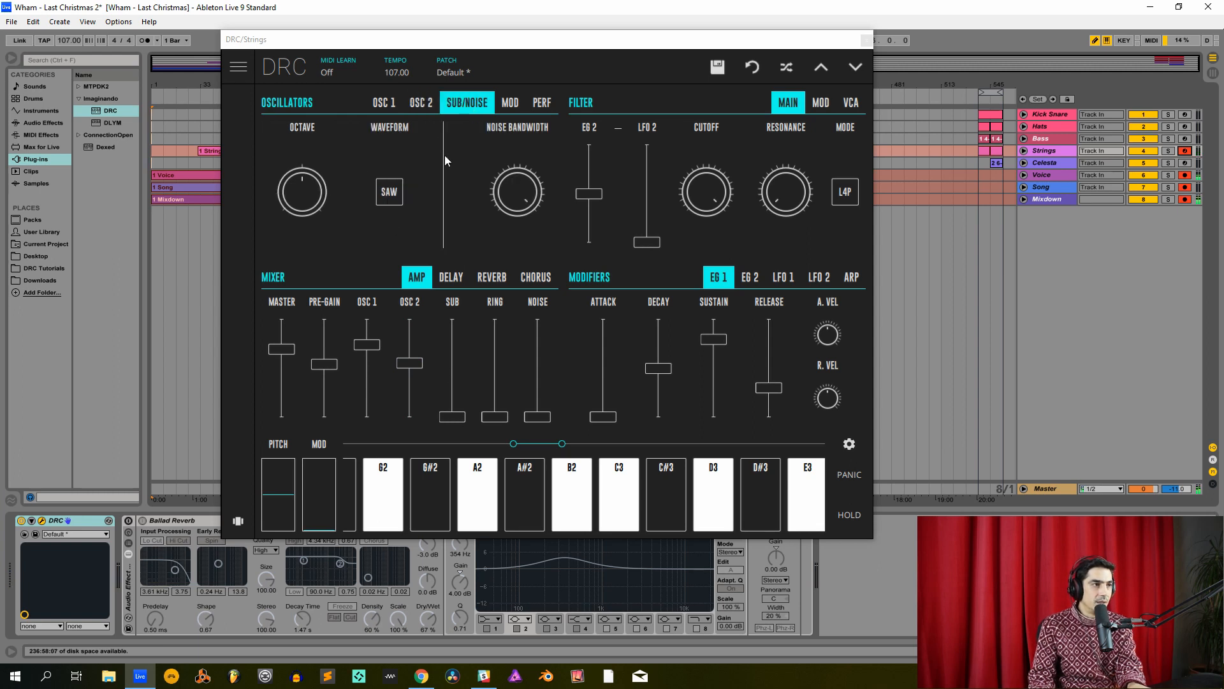
click(316, 208)
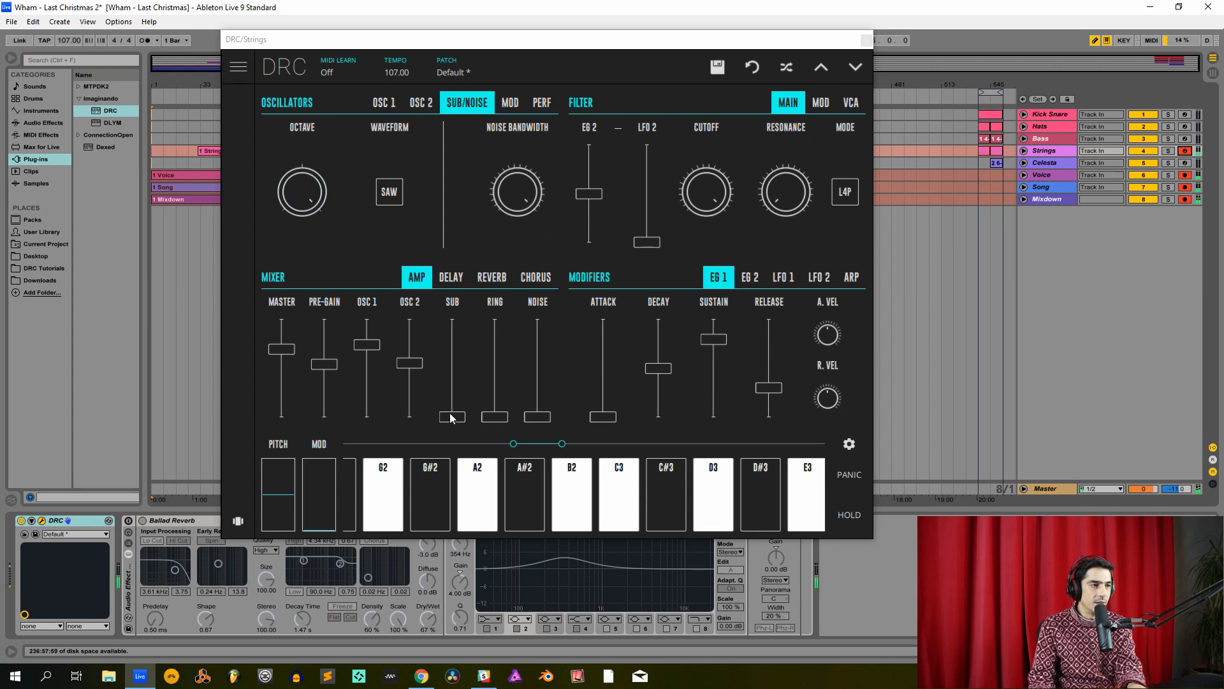
drag(452, 416, 460, 373)
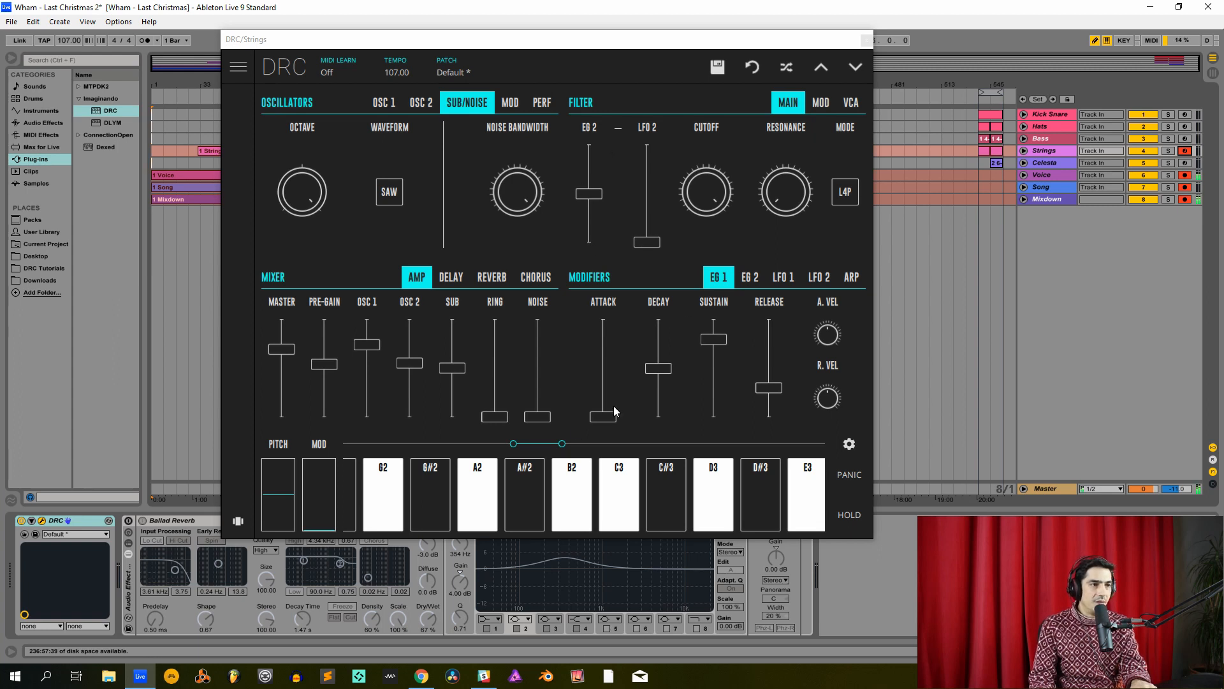
- Raise the filter's EG 2 amount slightly and lower the cutoff to about the nine o'clock position
click(743, 277)
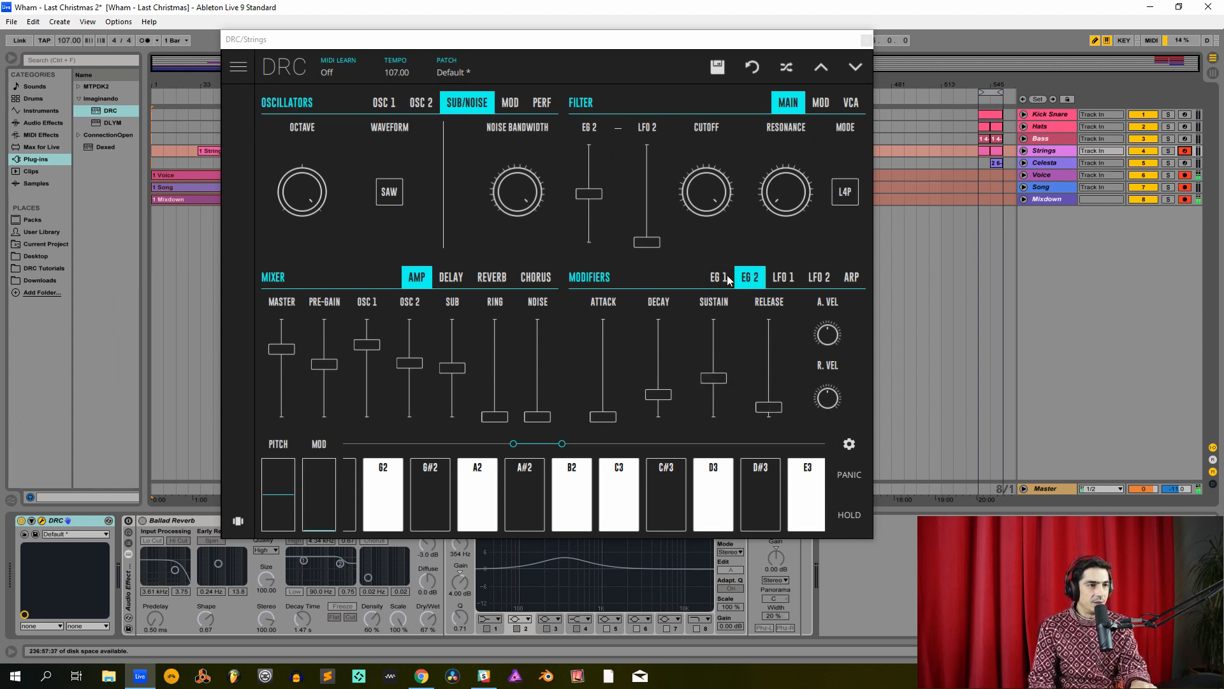
click(720, 277)
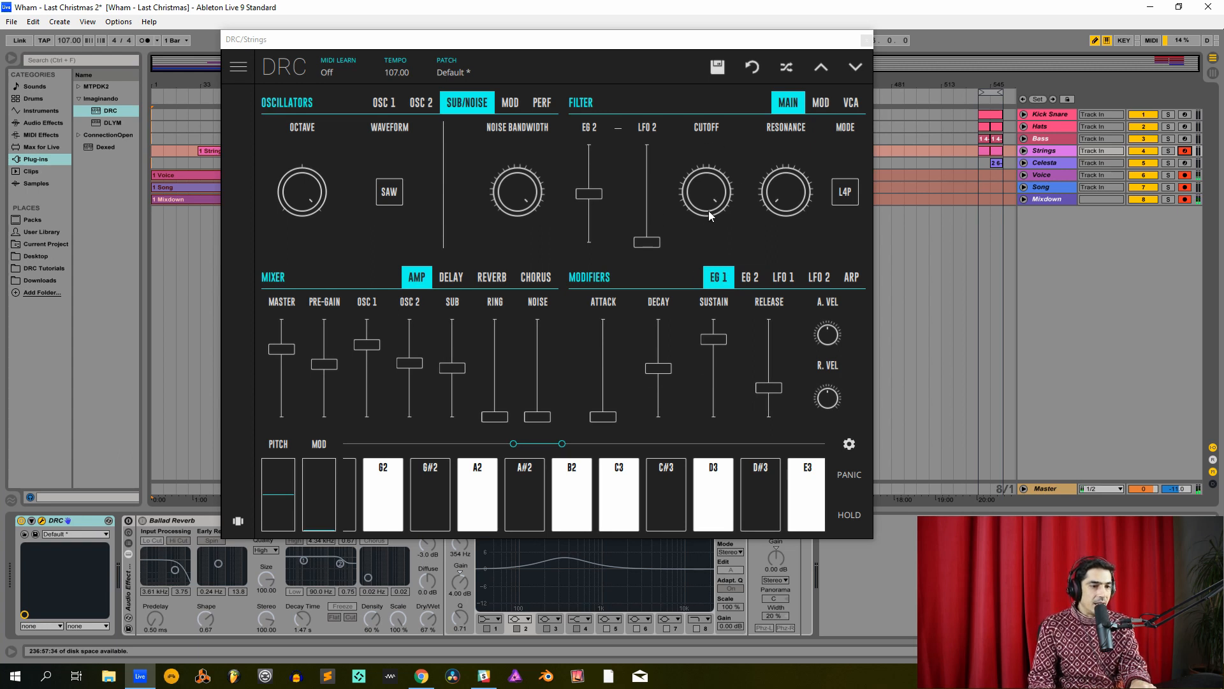
drag(583, 191, 601, 190)
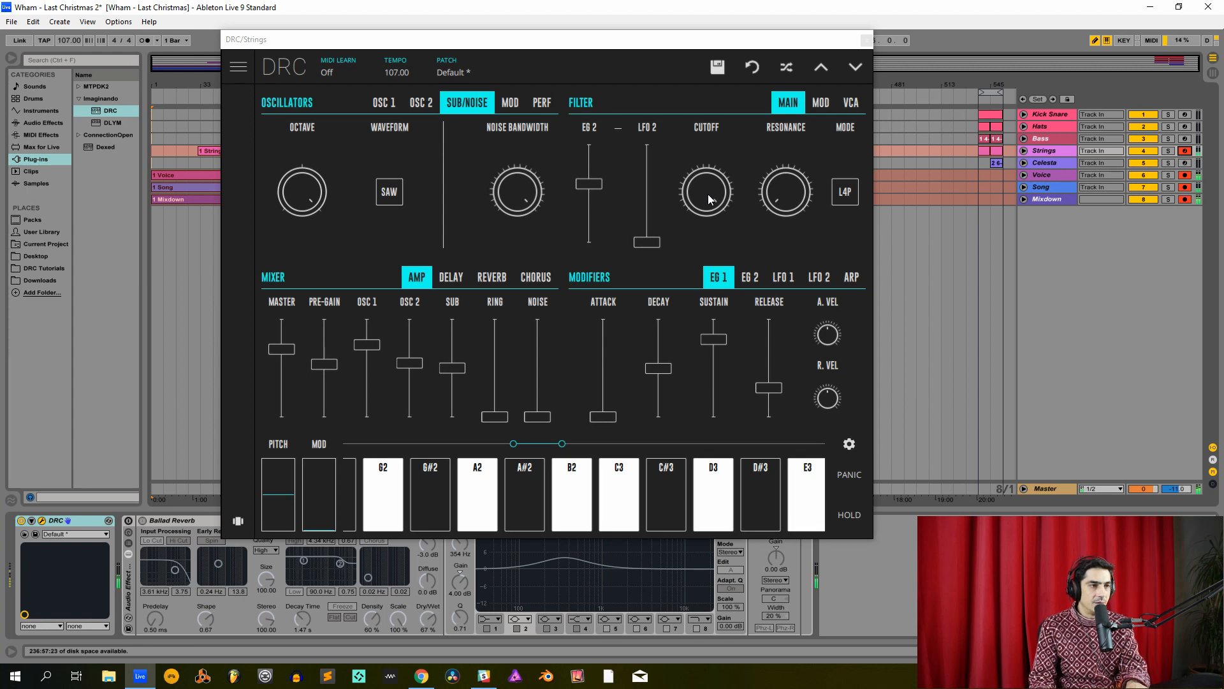
drag(707, 194, 694, 454)
drag(715, 189, 713, 190)
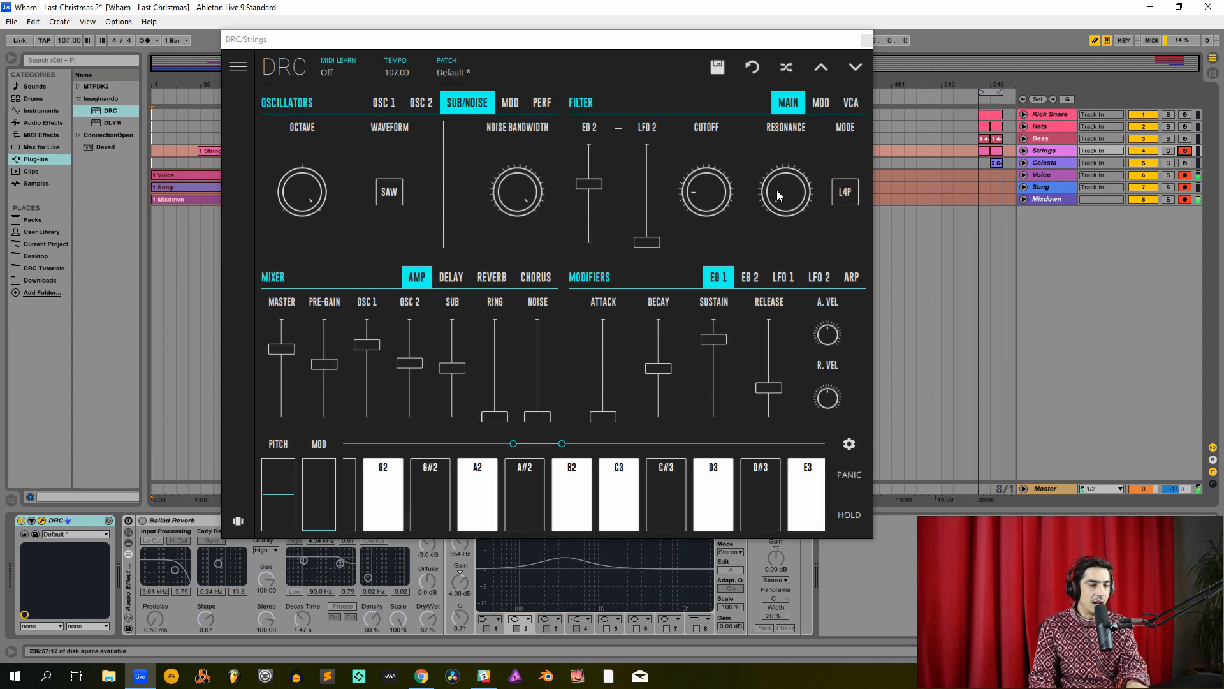
- Set the filter resonance to its midpoint and change the filter mode to L2P
drag(786, 193, 794, 35)
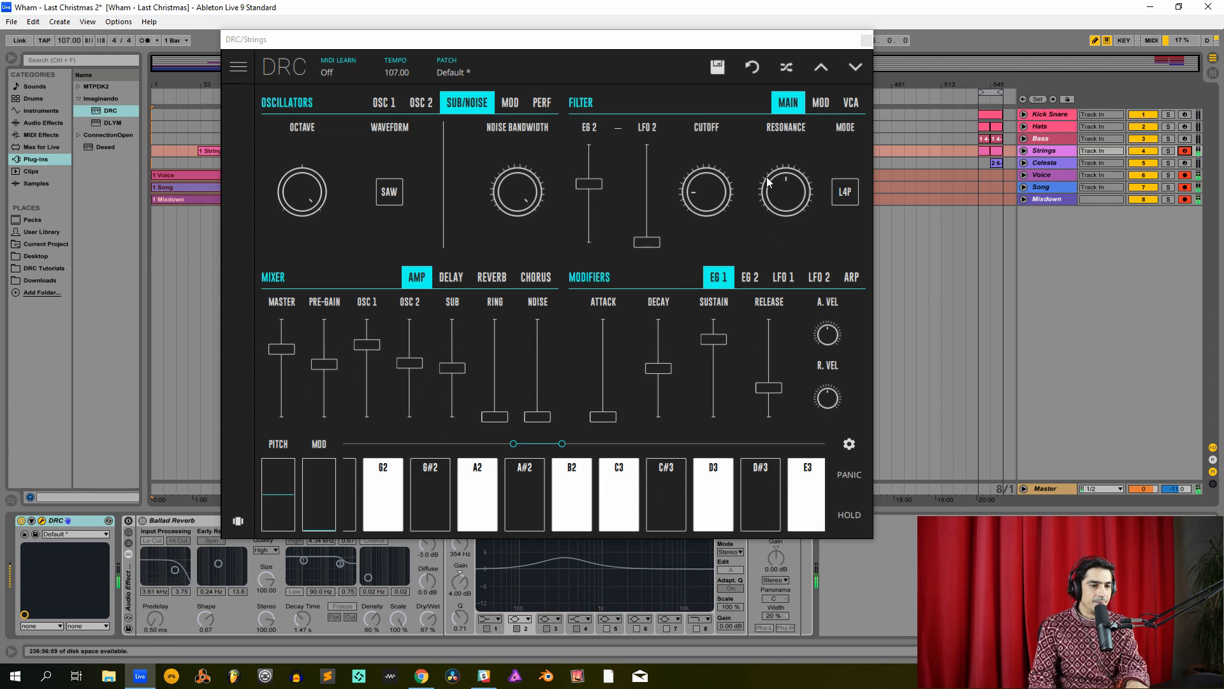
click(843, 202)
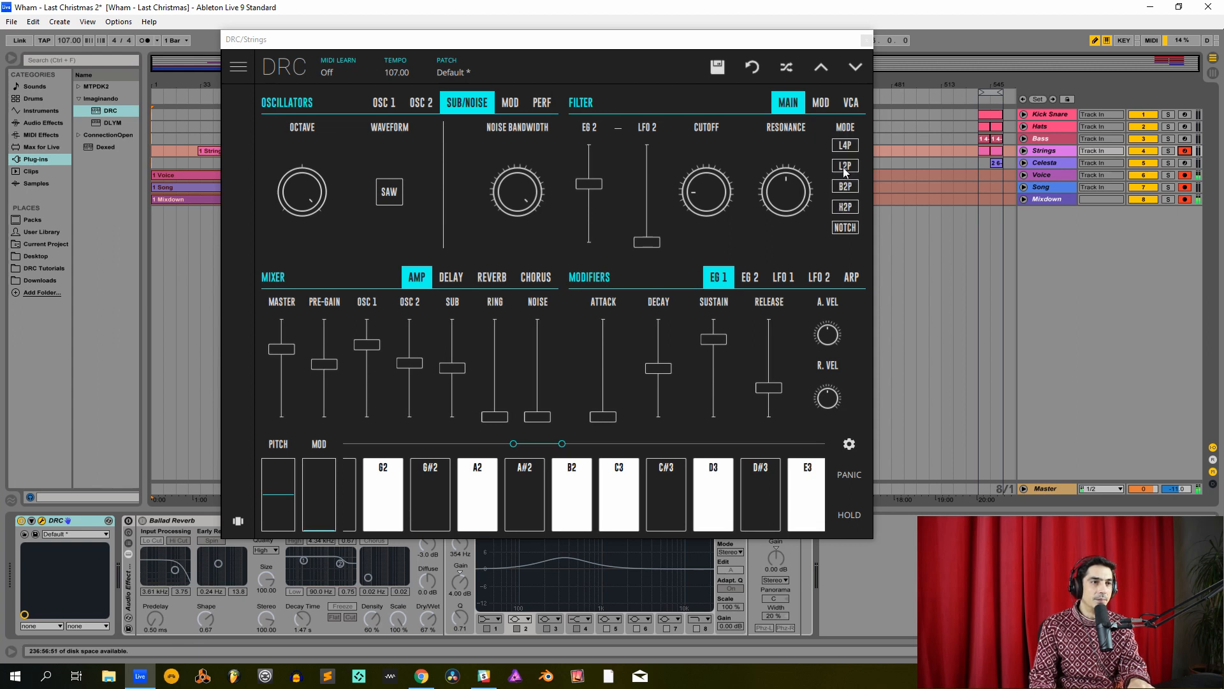
click(846, 177)
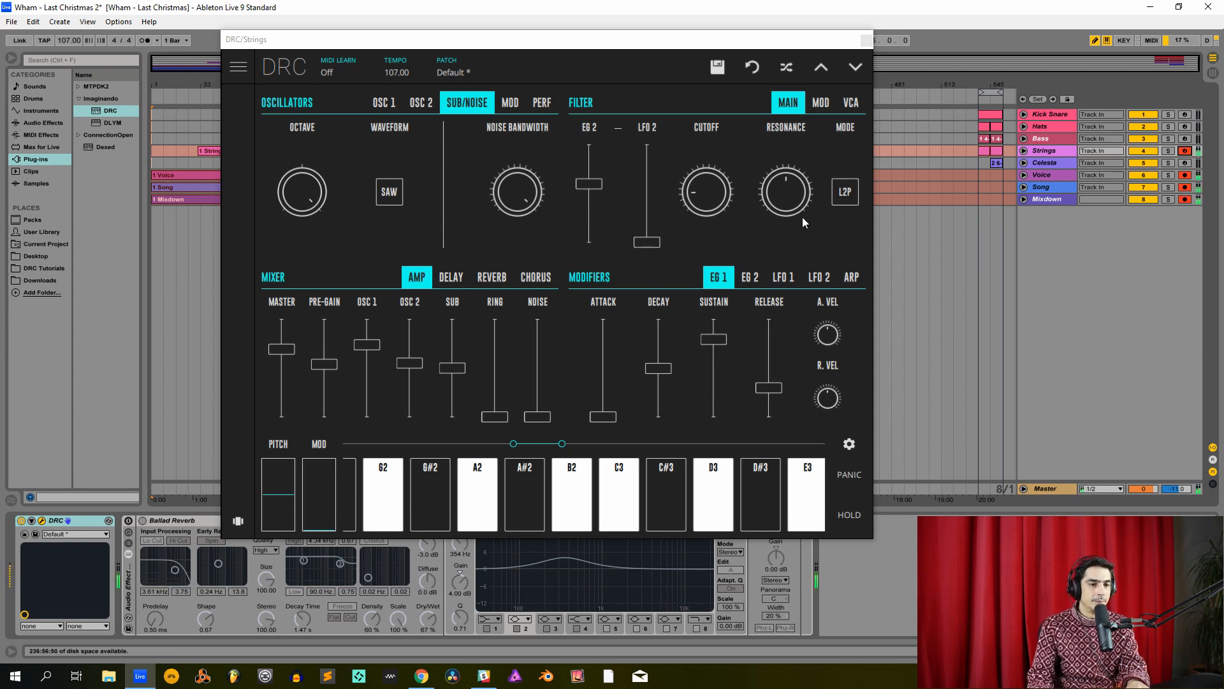
- Set the filter's keyboard (KBD) modulation to its maximum
click(814, 103)
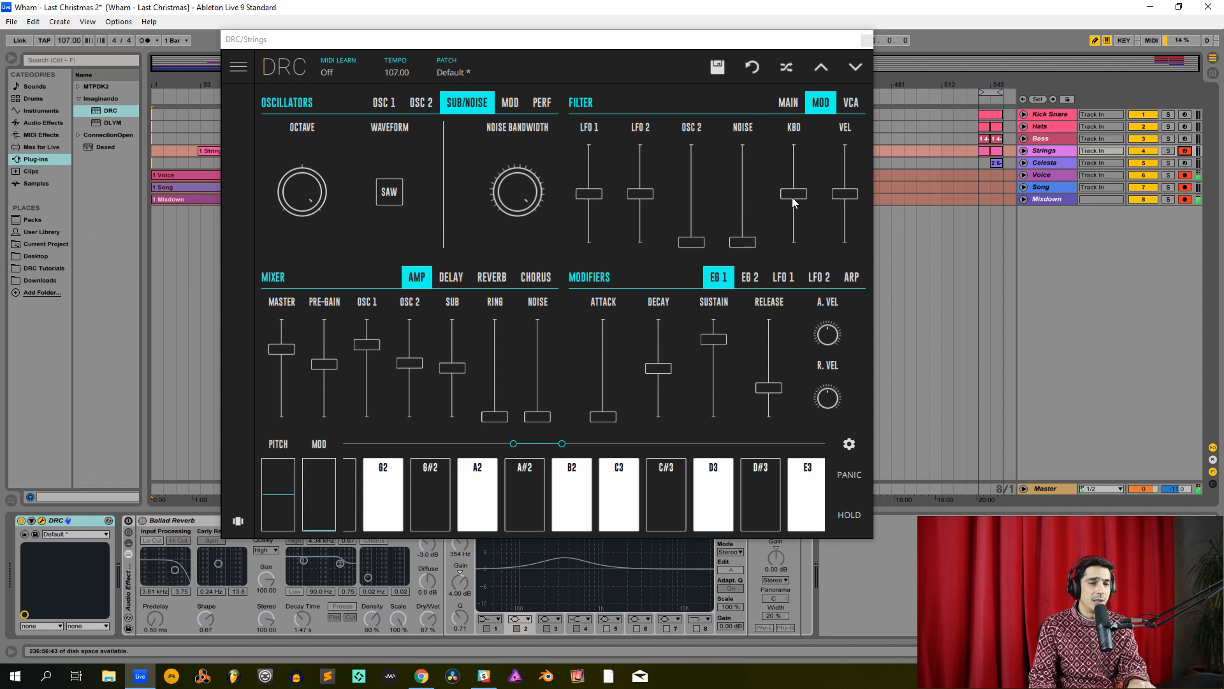
drag(792, 198, 798, 64)
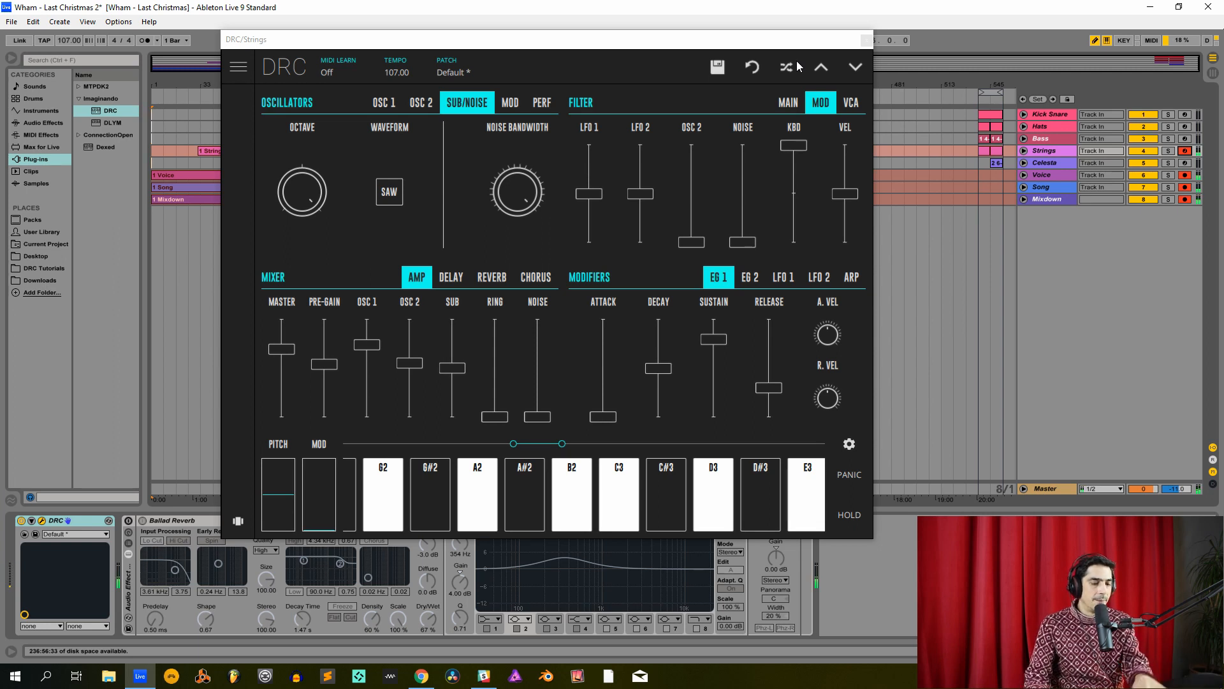
- Set the VCA's keyboard modulation to maximum and raise its velocity modulation to about two-thirds of the positive range
click(851, 103)
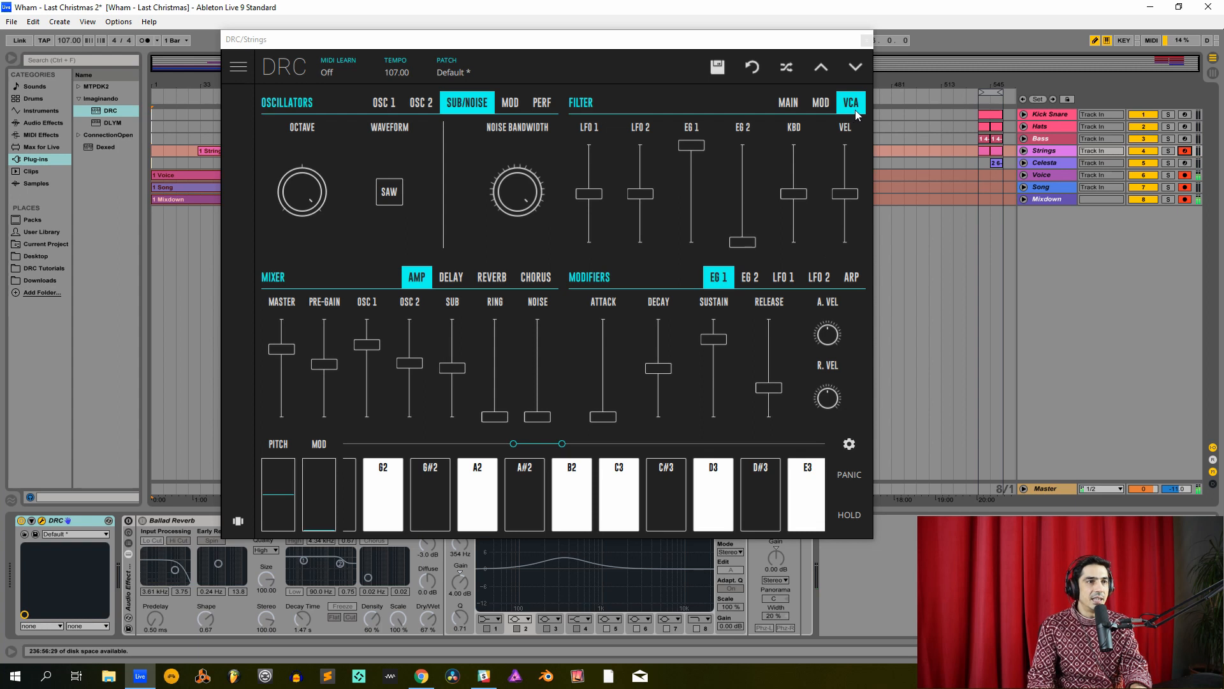
click(795, 197)
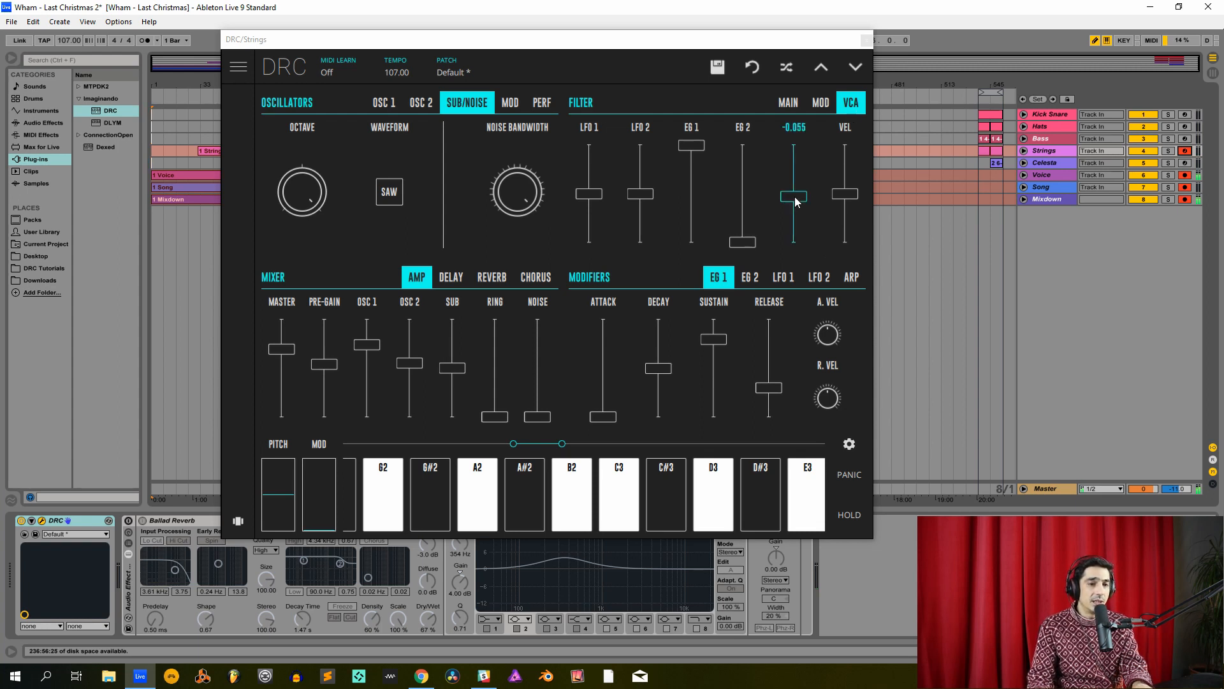
drag(795, 203, 790, 68)
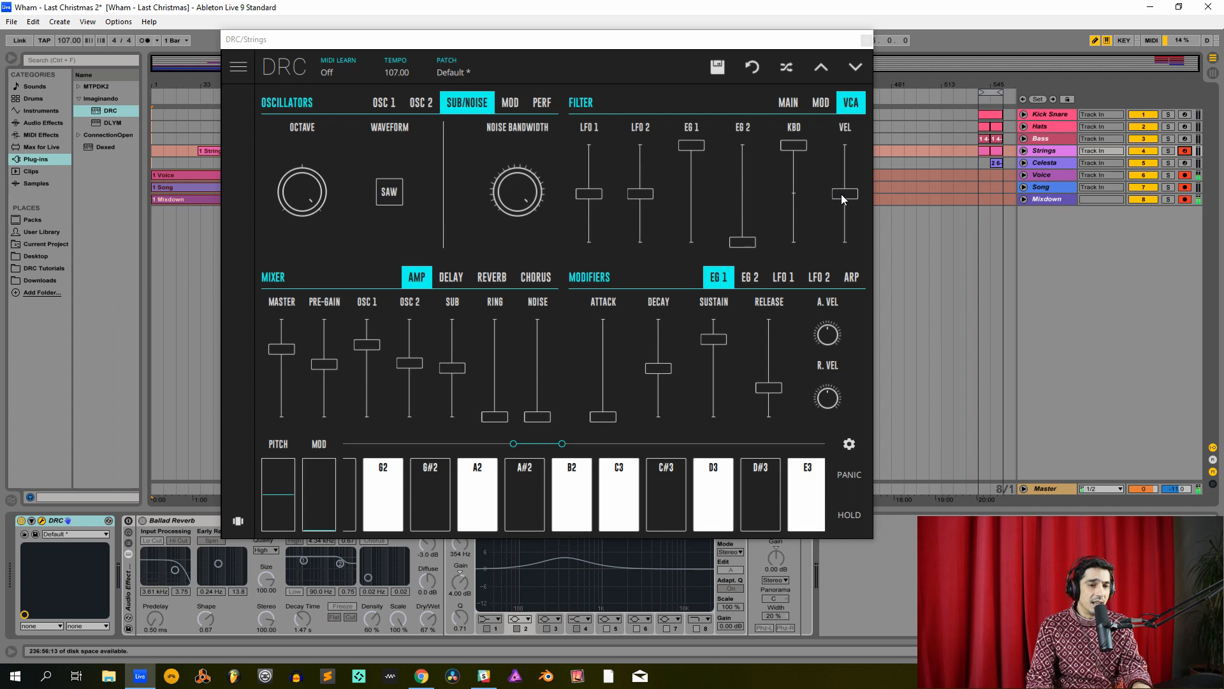
drag(840, 193, 855, 193)
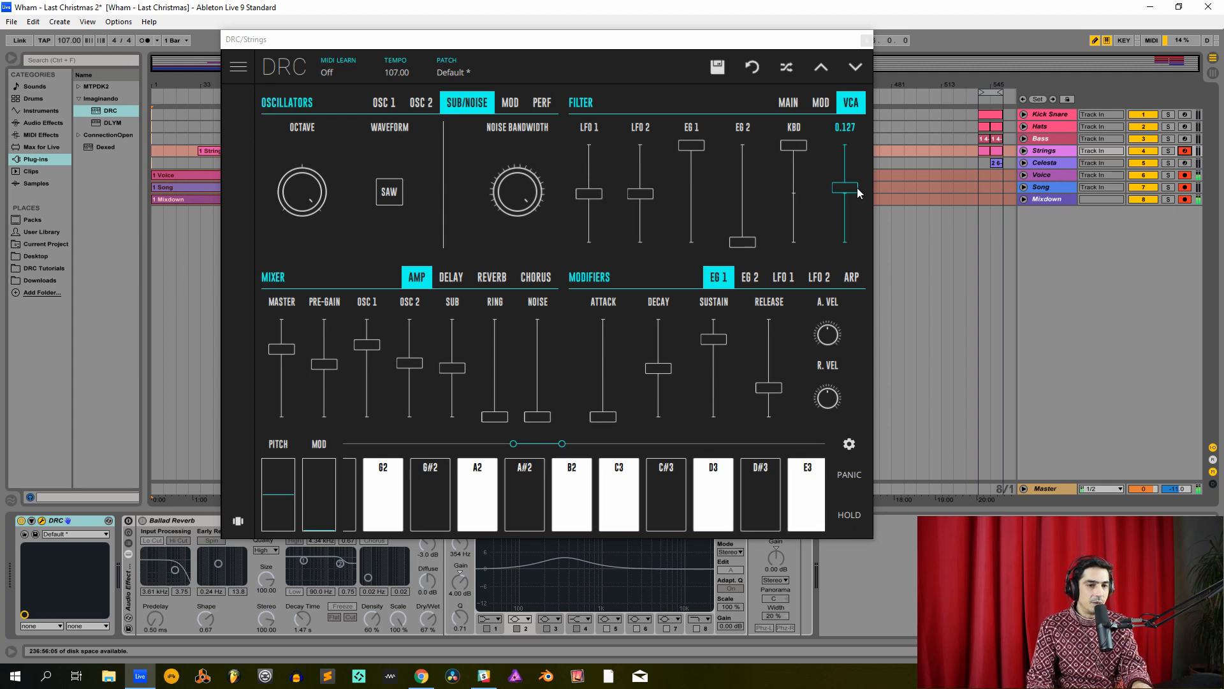
drag(857, 188, 878, 160)
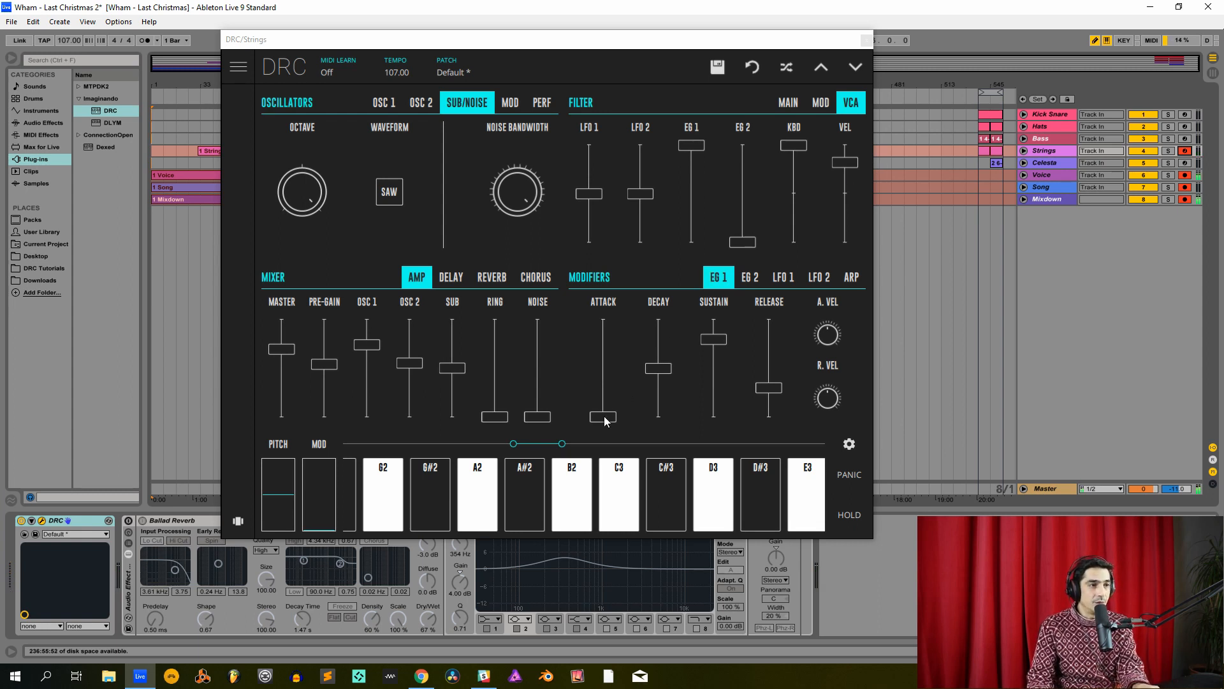
- Set the EG 1 attack to about 0.04 and lower its decay to just over a third
drag(604, 417, 610, 416)
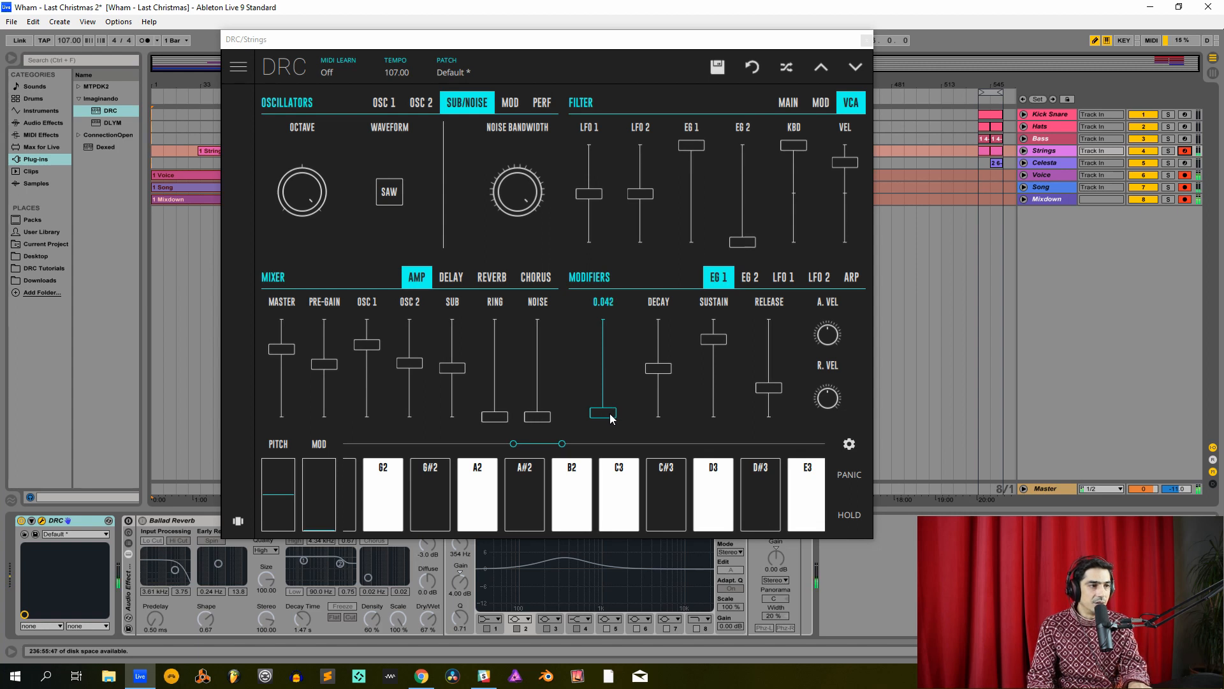
drag(610, 418, 610, 418)
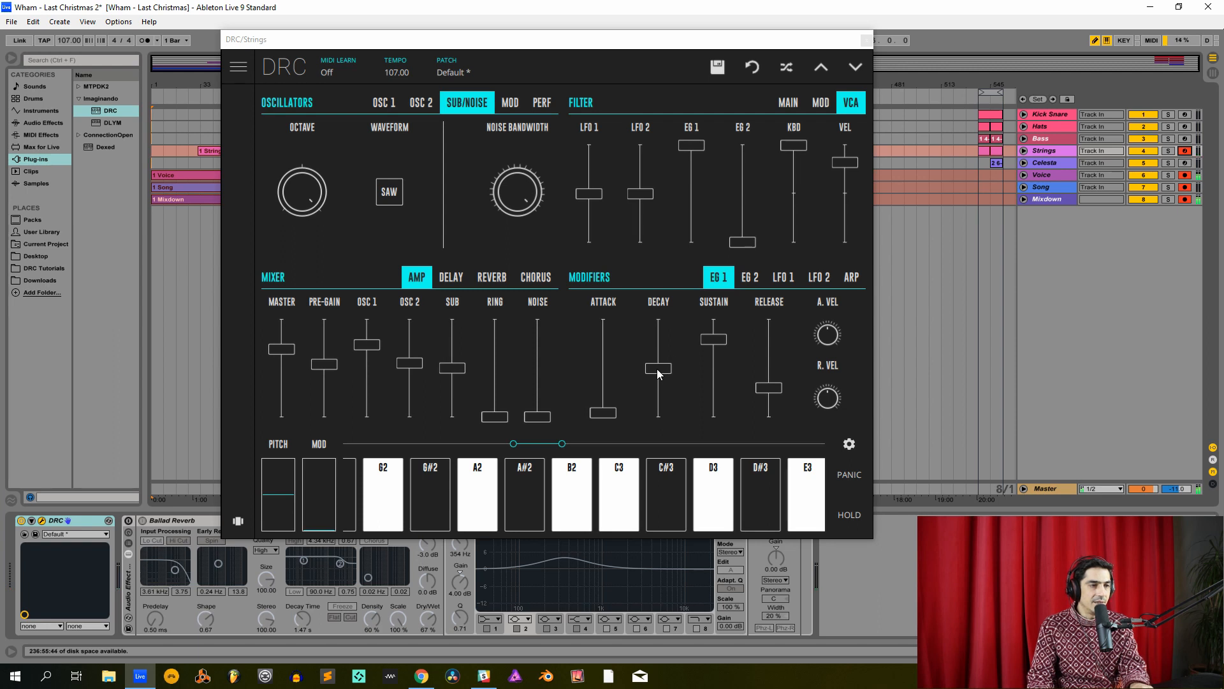
drag(659, 374, 655, 385)
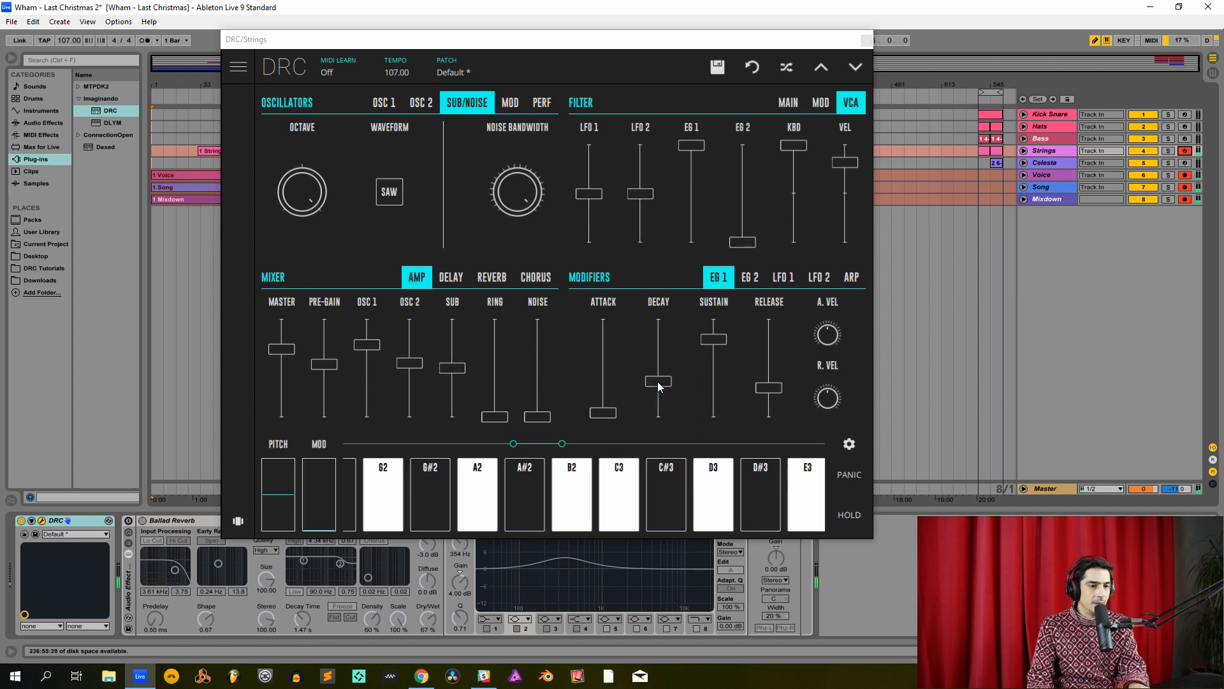
- Bring the EG 1 sustain down to zero and shorten its release to slightly under a fifth of the range
drag(713, 335, 754, 475)
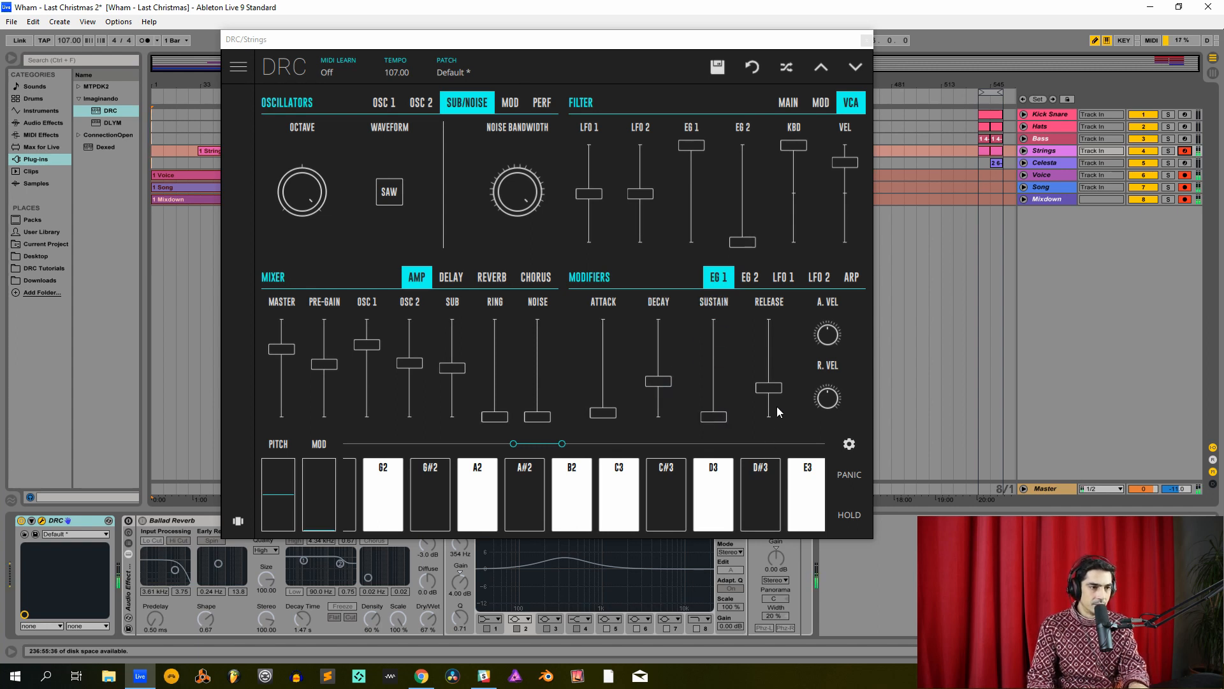
drag(770, 390, 771, 399)
drag(773, 400, 785, 406)
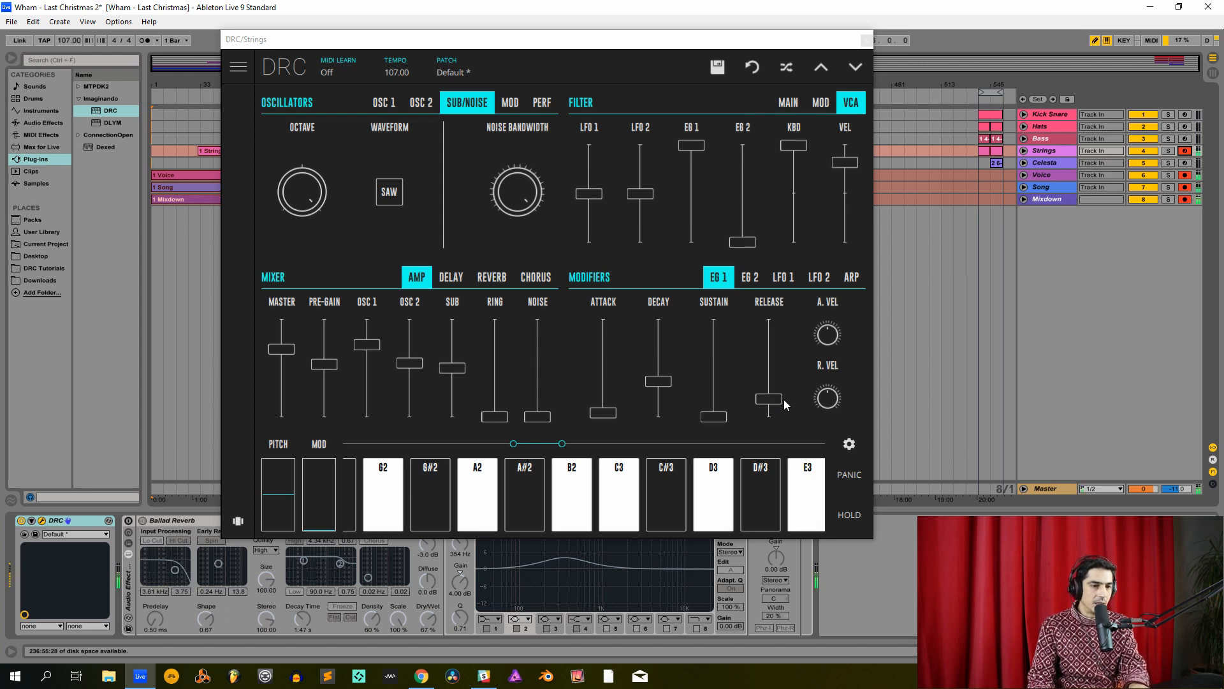
- Set the EG 2 sustain and release to maximum and raise its decay to about two-thirds
click(748, 281)
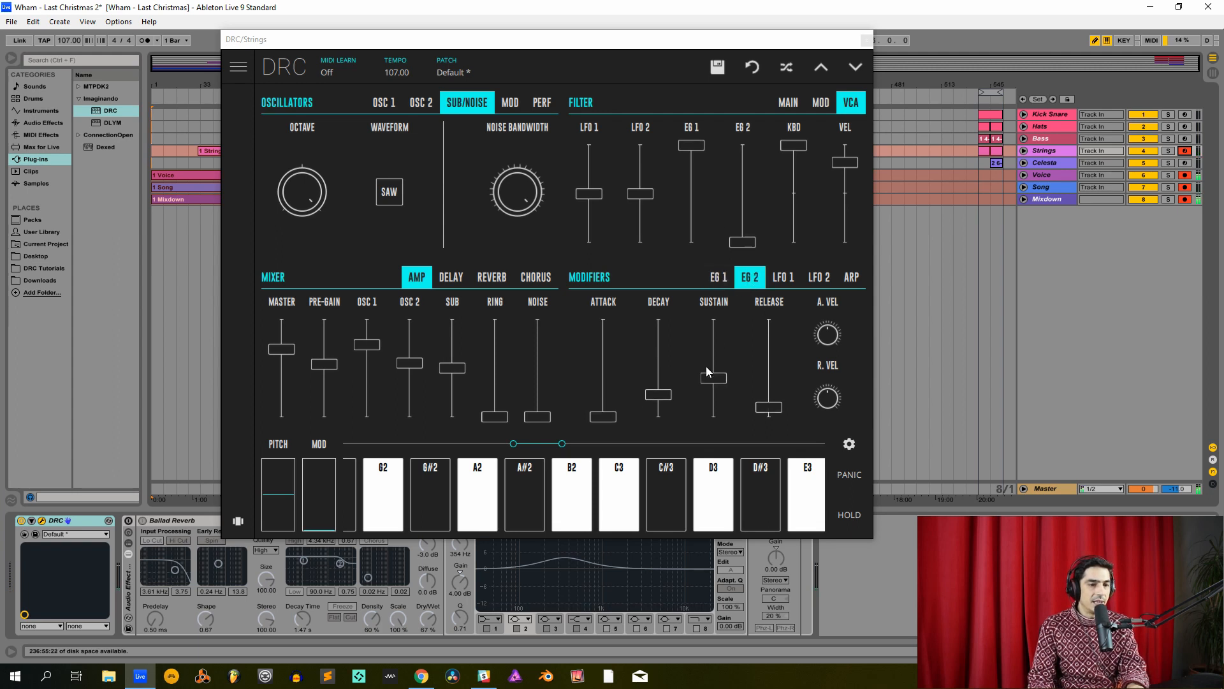
drag(718, 358, 701, 192)
drag(769, 407, 770, 21)
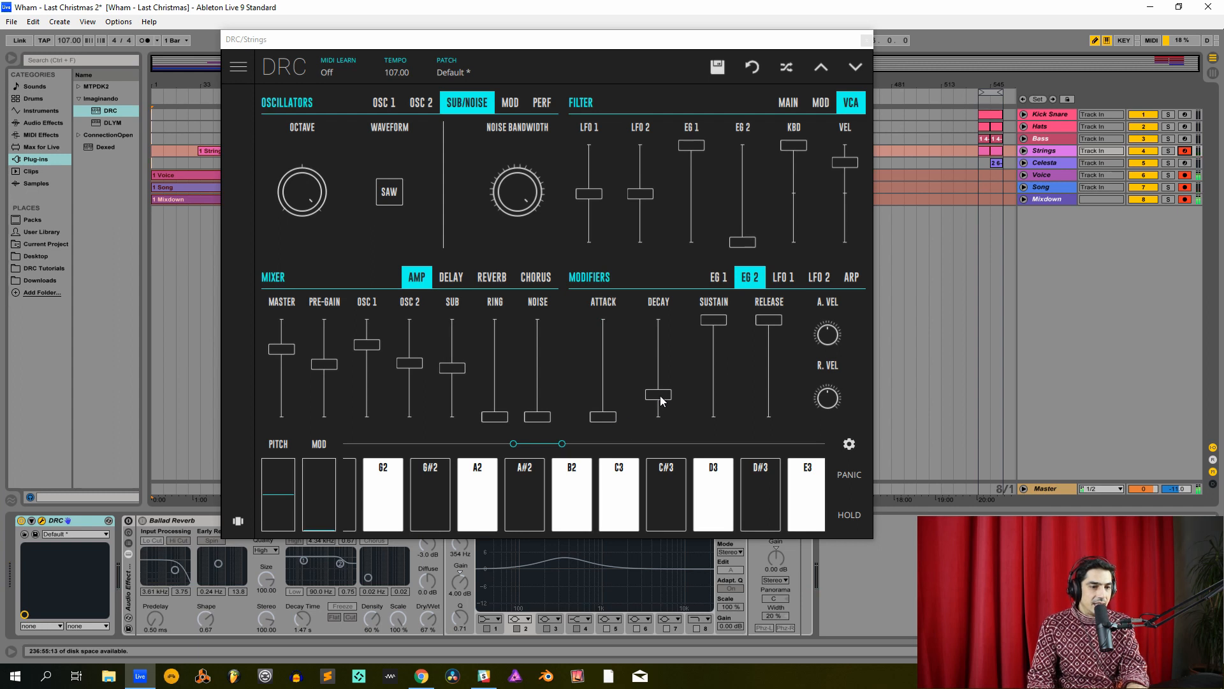
drag(663, 399, 674, 358)
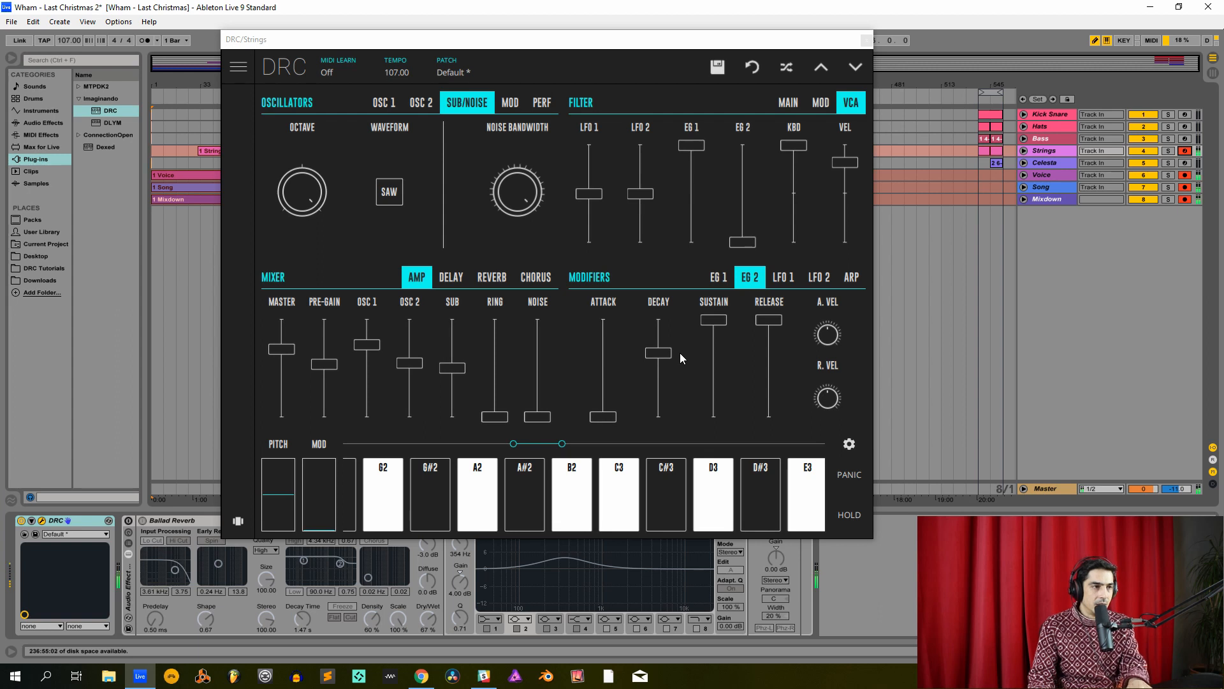
- Enable the chorus with a lowered rate and a depth of about 0.9, and close the DRC plug-in window
click(521, 278)
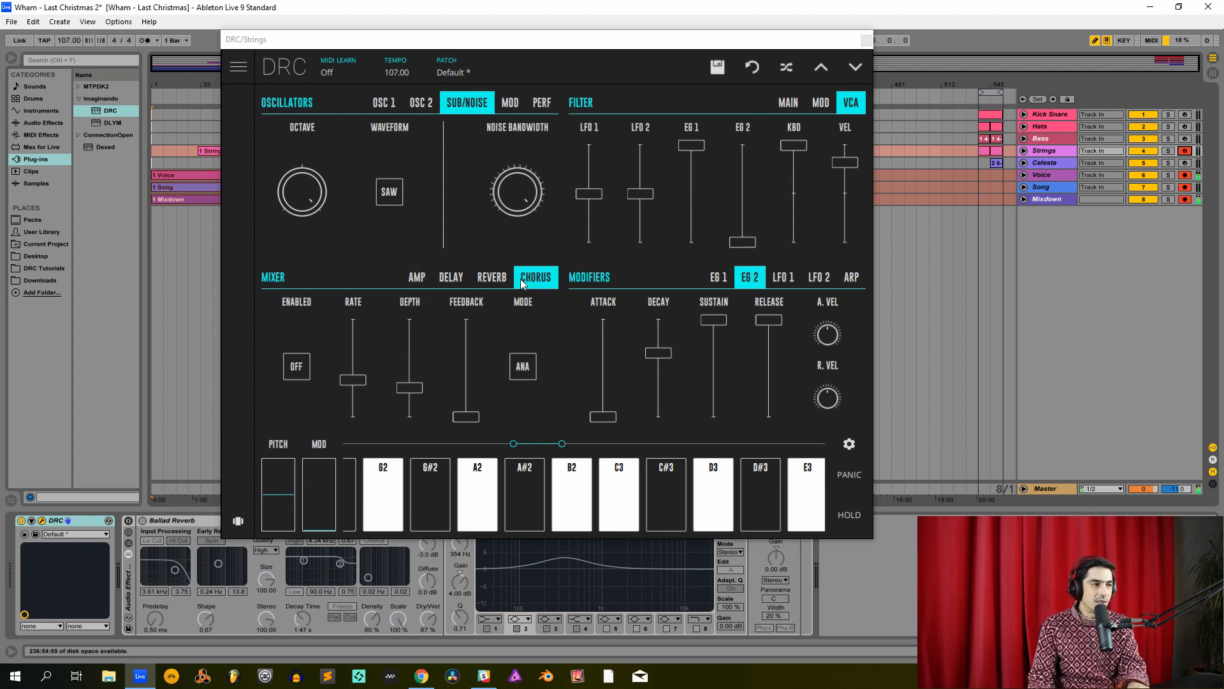
click(295, 370)
drag(349, 383, 352, 405)
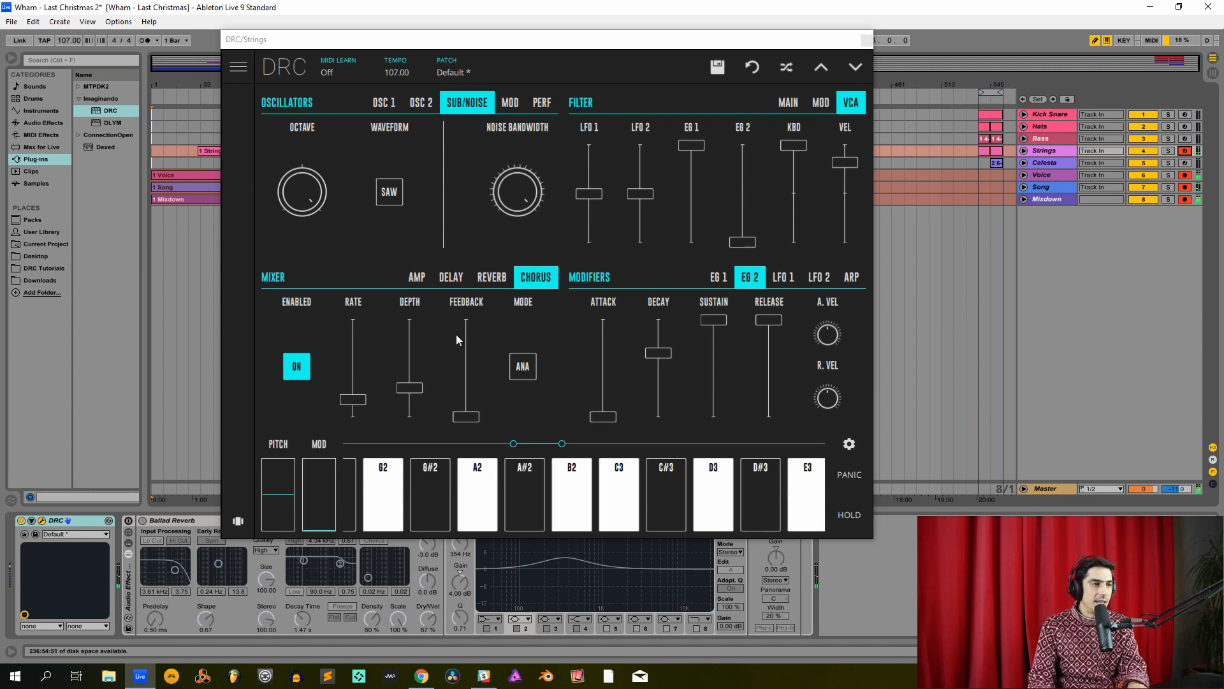
drag(412, 334, 415, 338)
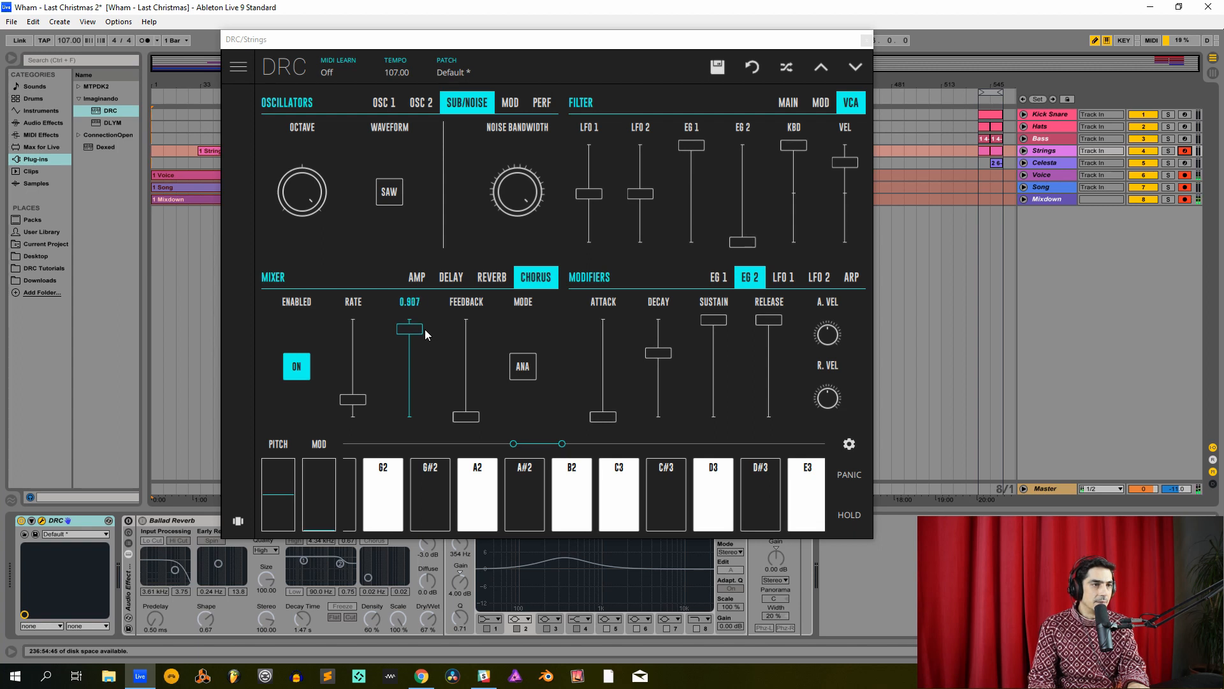
drag(424, 329, 424, 329)
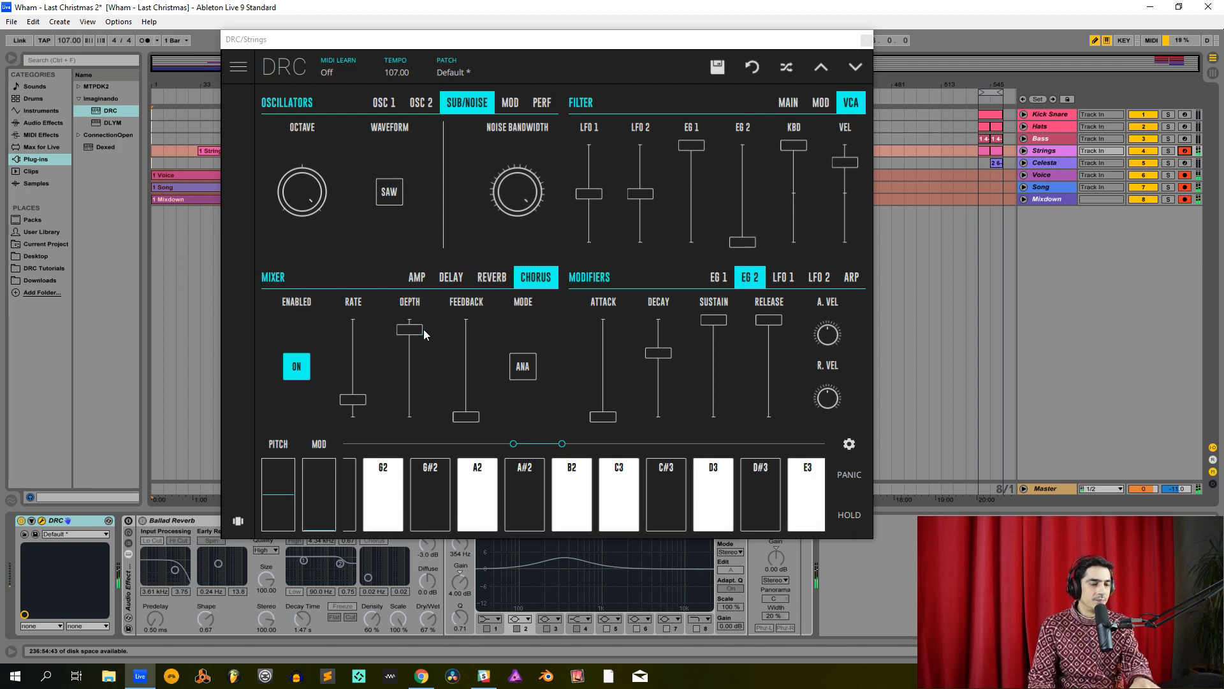
click(865, 40)
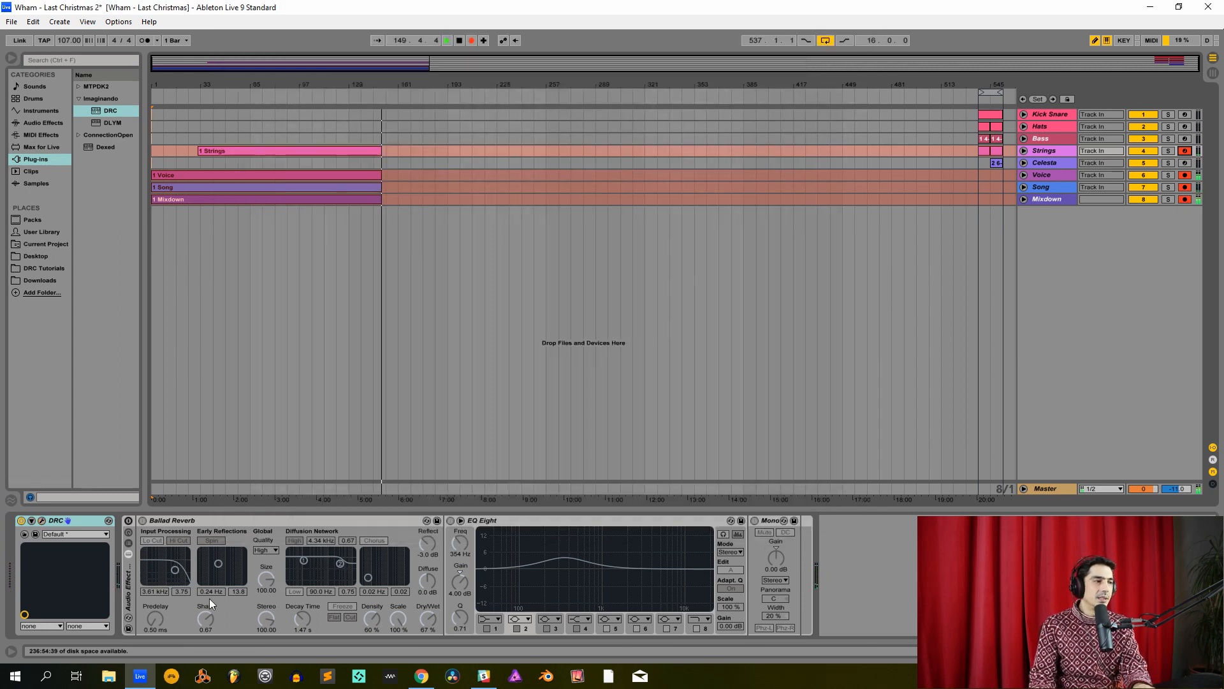
- Enable the Strings track's audio effect rack with its Ballad Reverb, EQ Eight and Mono devices bypassed
click(128, 521)
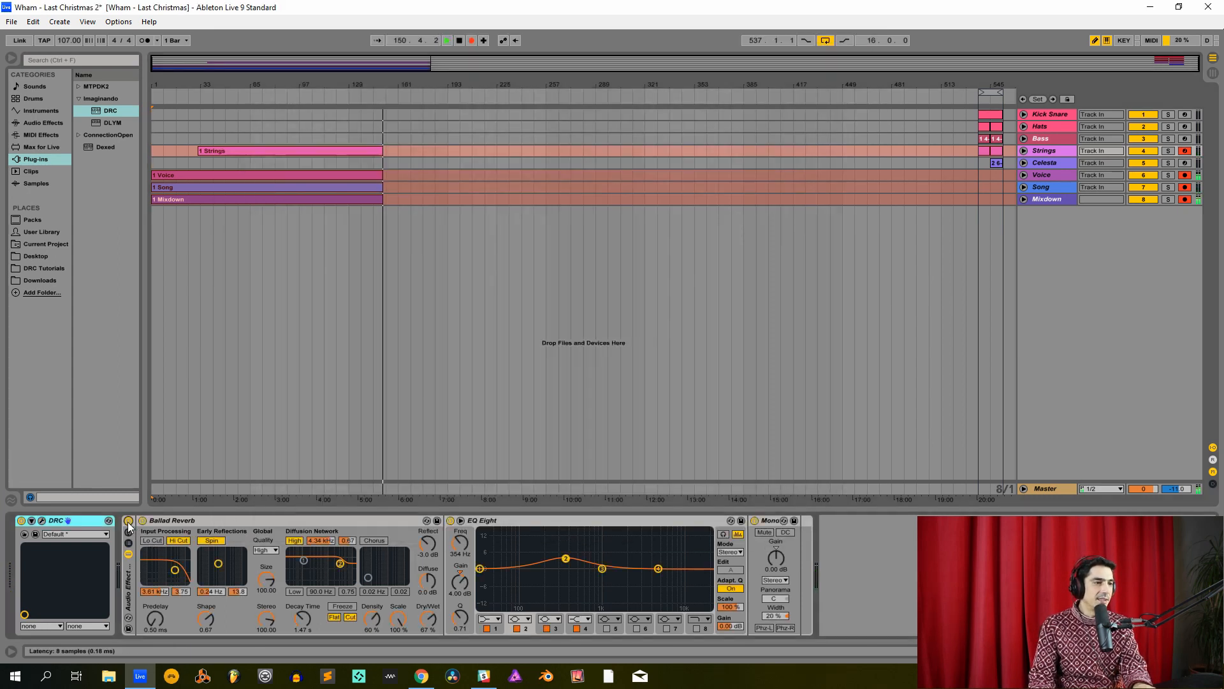
click(755, 520)
click(451, 521)
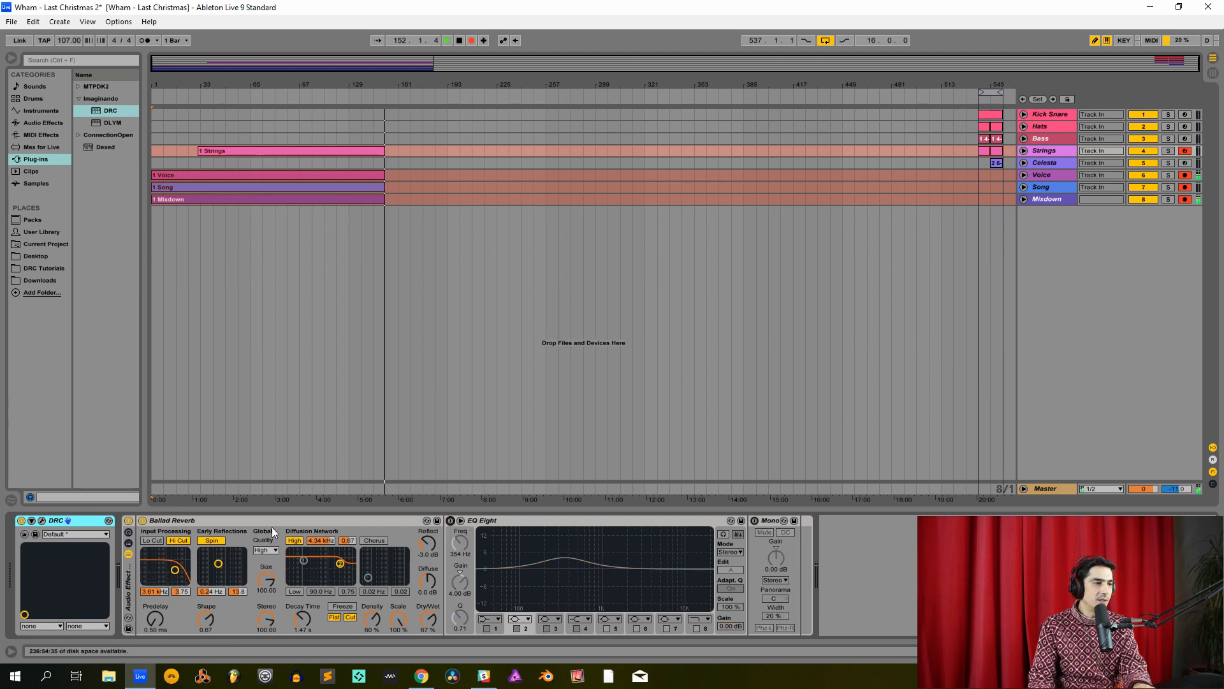
click(143, 521)
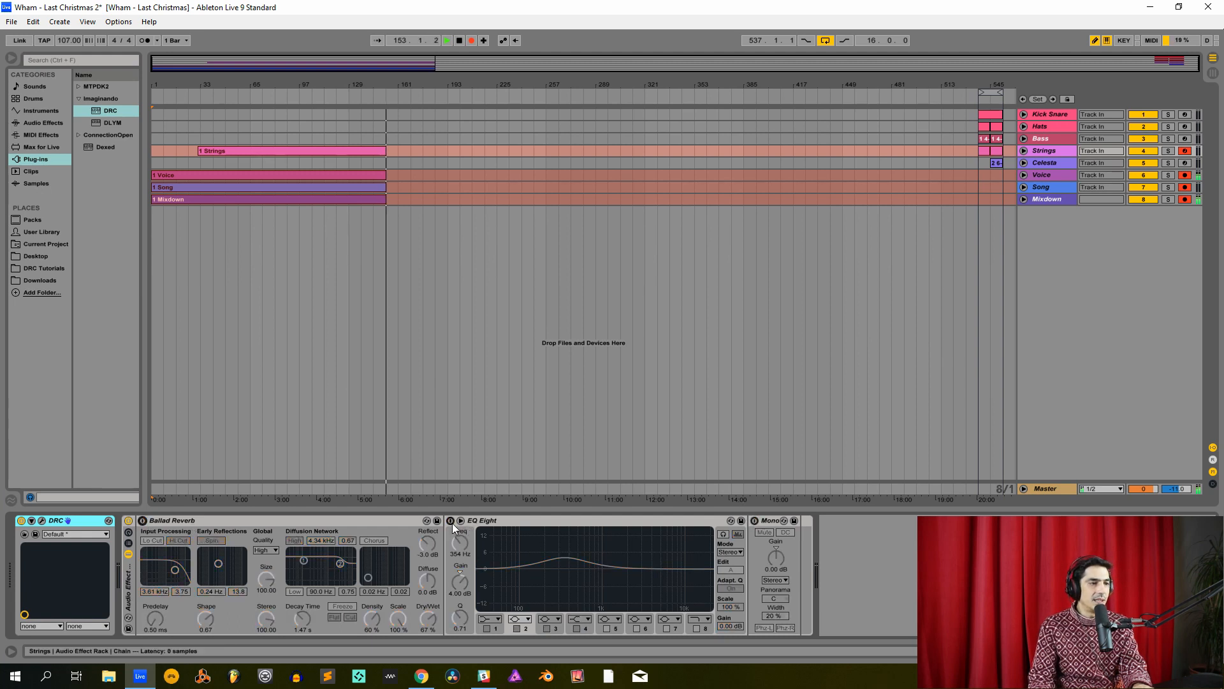
- Switch the Strings rack's EQ Eight, Ballad Reverb and Mono devices back on one by one
click(452, 522)
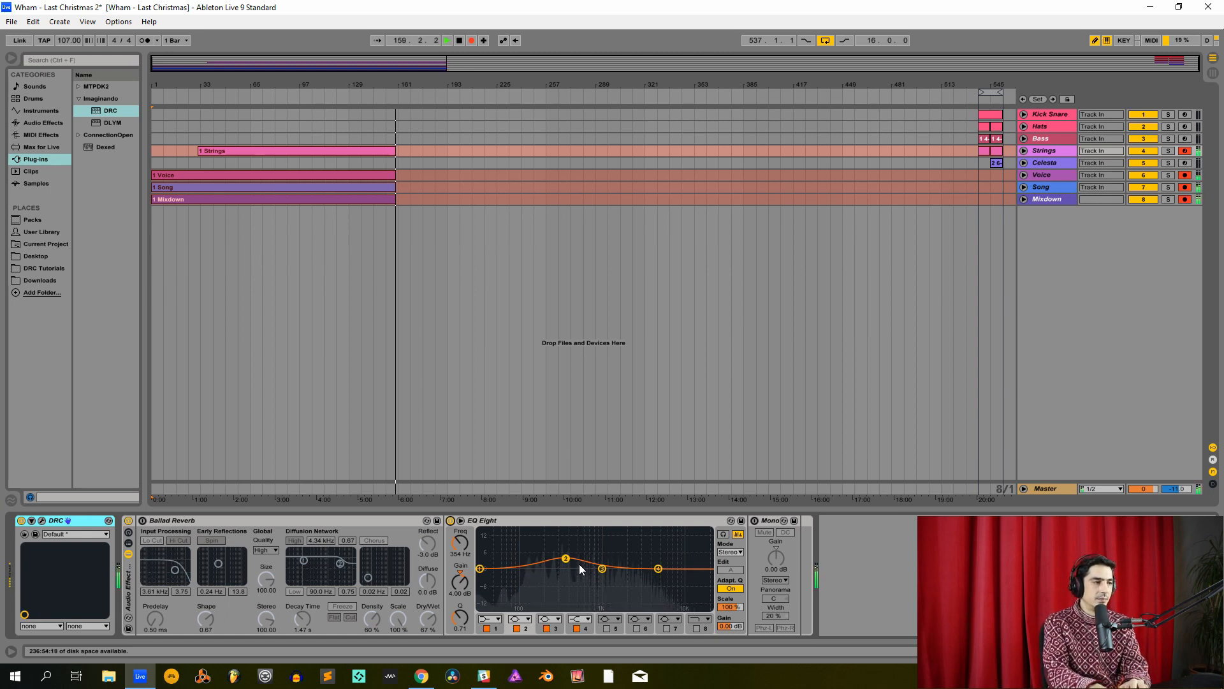
click(142, 520)
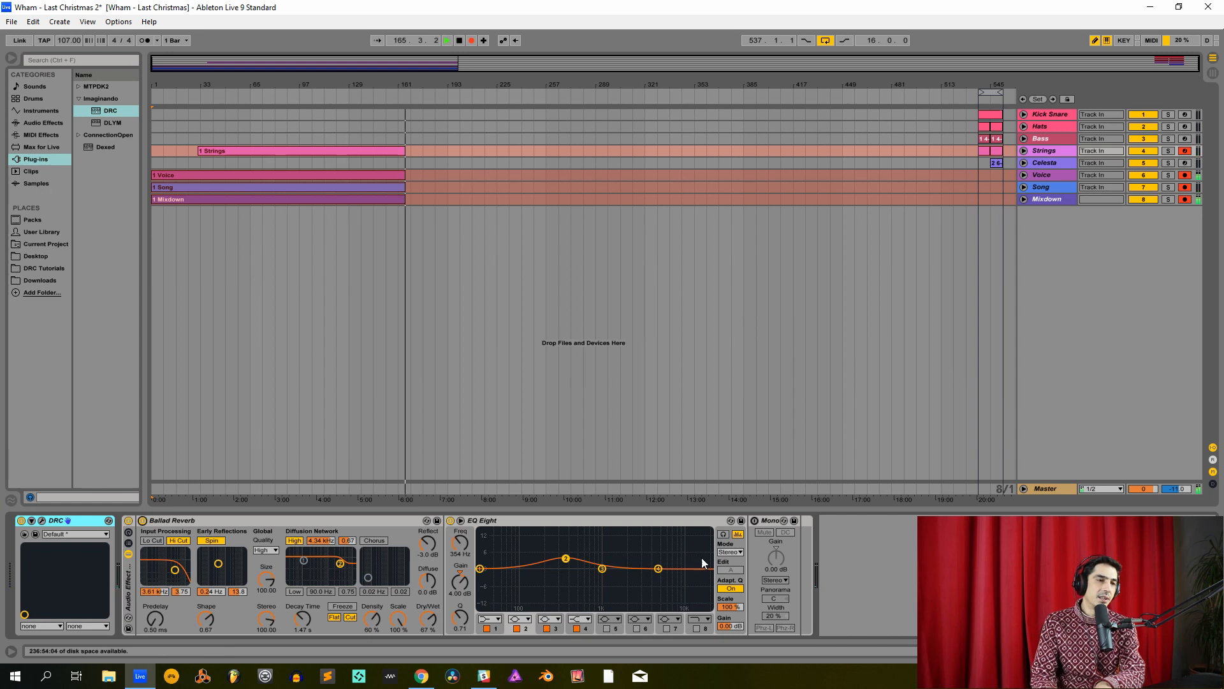
click(753, 520)
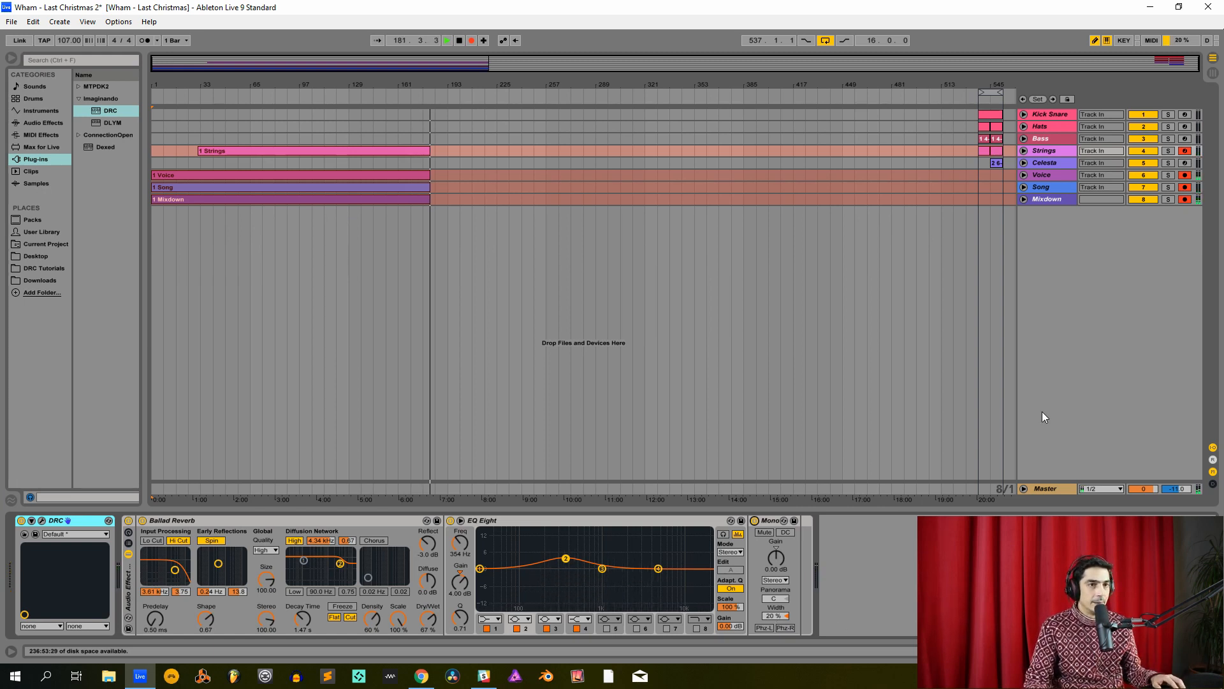
- Arm the Celesta track and load the DRC plug-in as its instrument
click(1050, 161)
click(1184, 162)
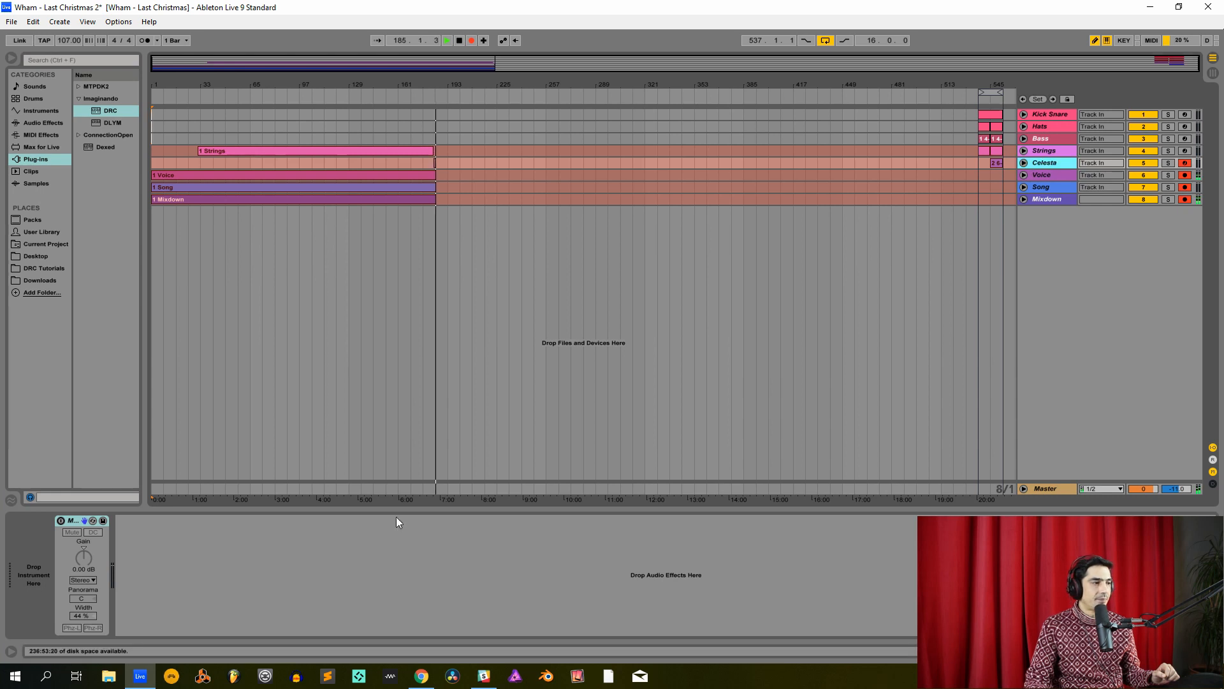
drag(106, 113, 44, 552)
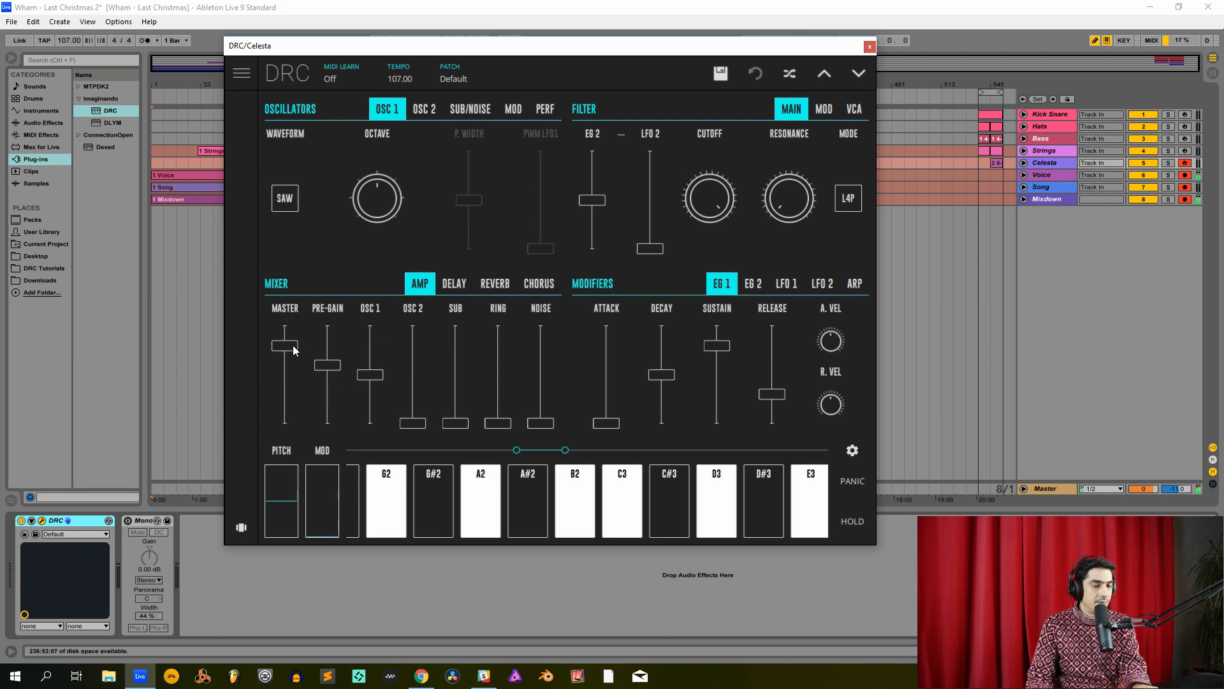
- Raise the DRC master level to maximum and lower the OSC 1 level to slightly under half
drag(292, 345, 286, 283)
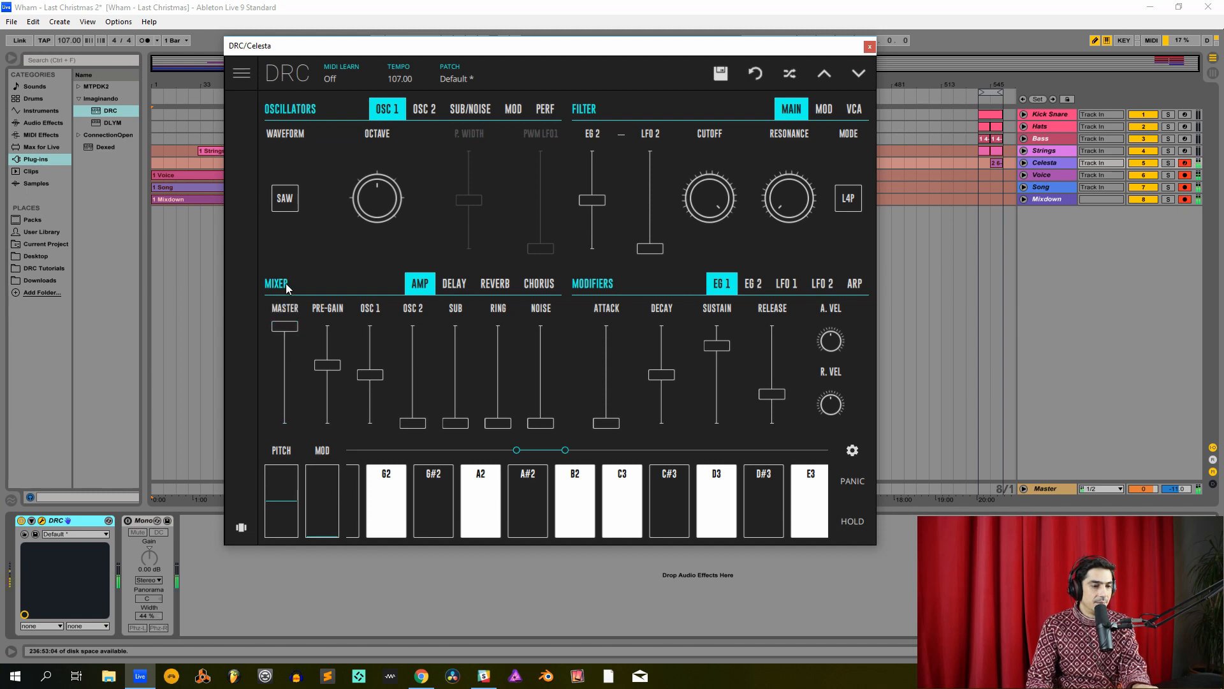
drag(332, 370, 373, 380)
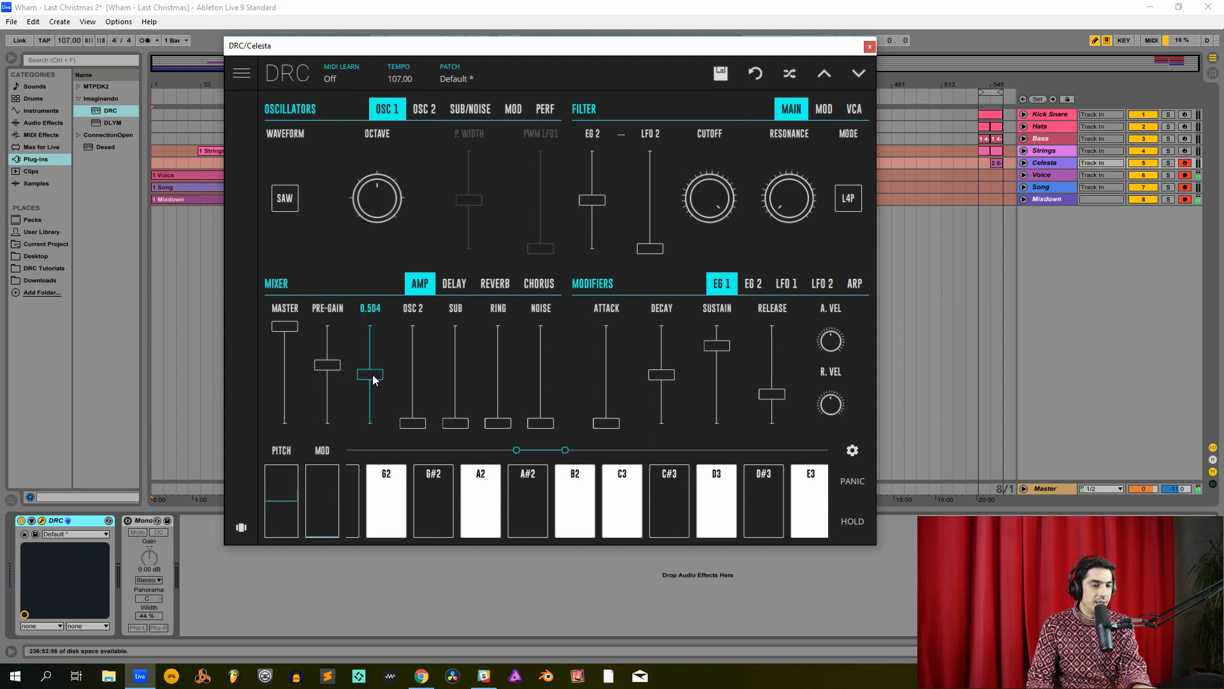
drag(374, 380, 378, 385)
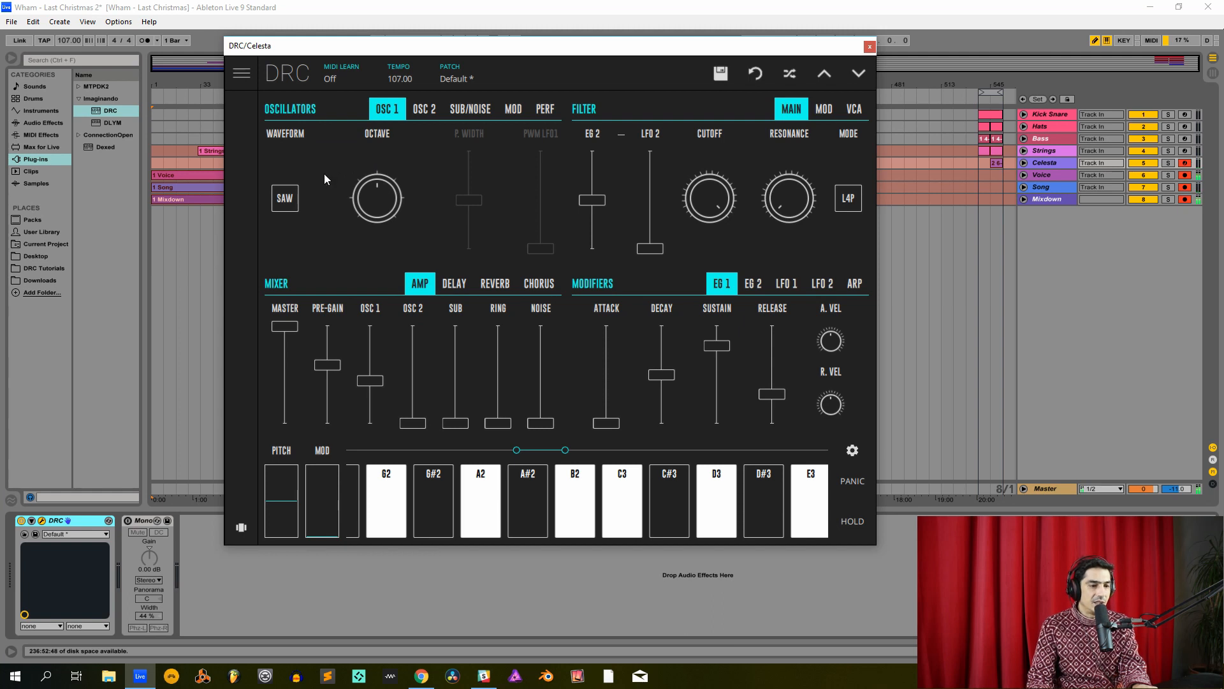
- Set OSC 1 to a square wave with a raised octave and a pulse width just under 0.6
click(288, 195)
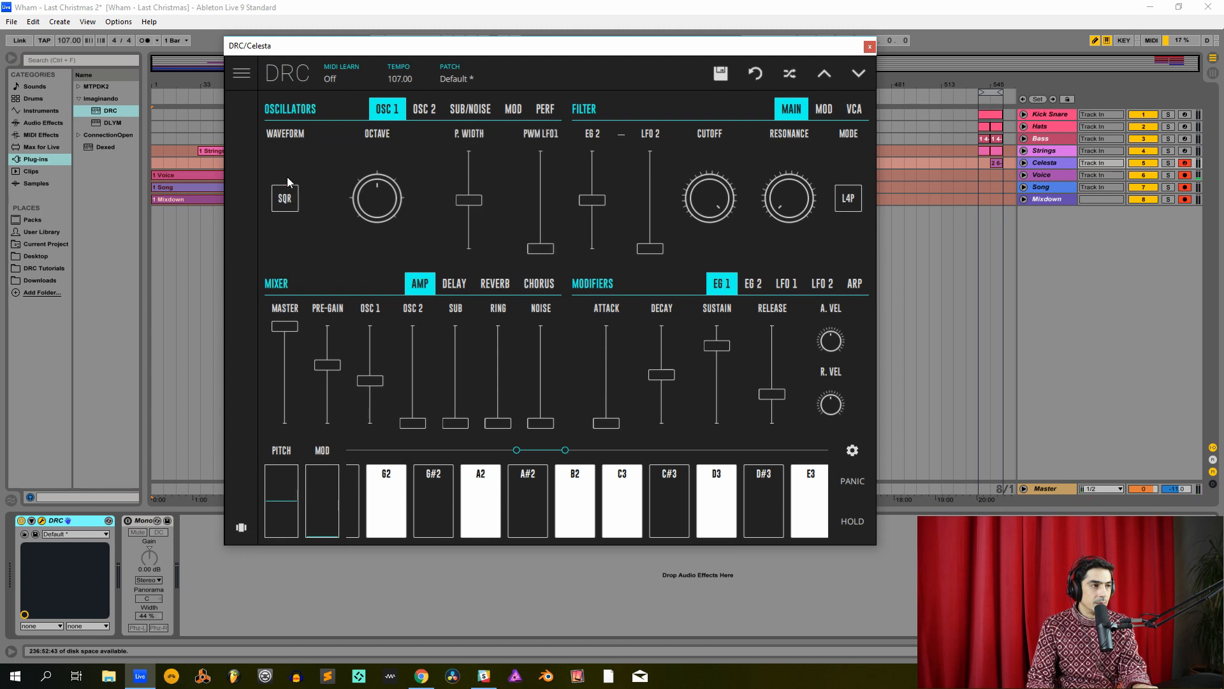
click(285, 183)
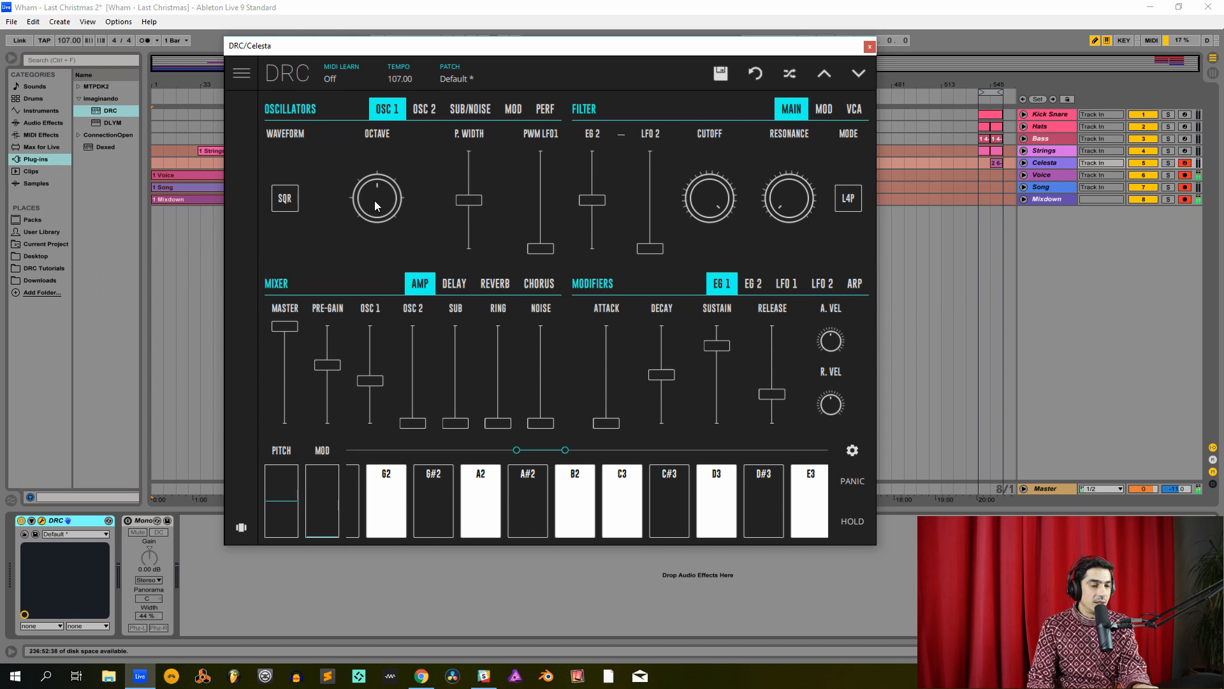
drag(374, 200, 370, 166)
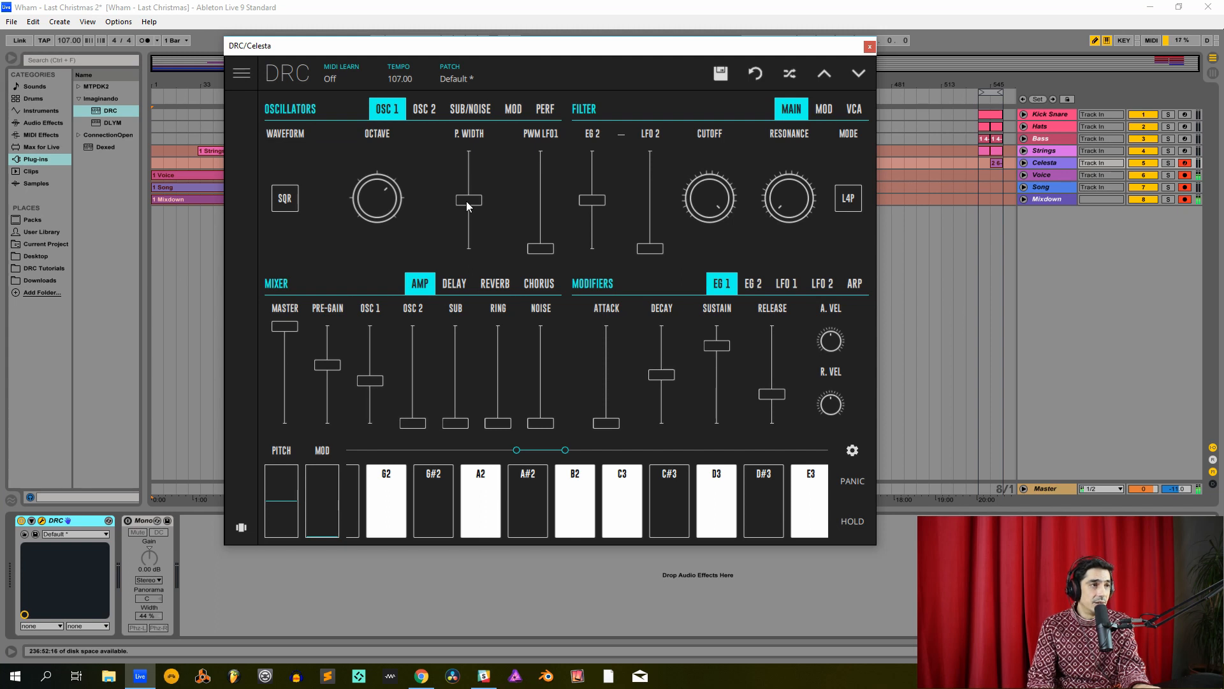
drag(468, 205, 489, 193)
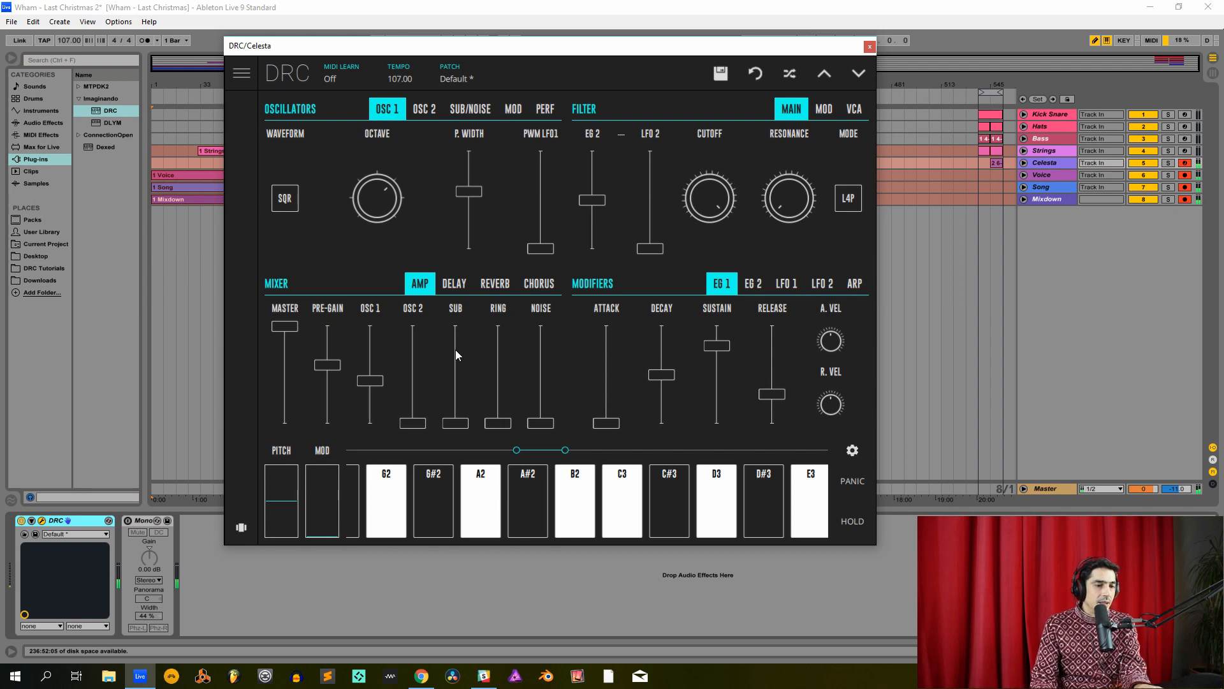
- Bring the OSC 2 level up to about 0.58 and raise its octave above that of OSC 1
click(410, 374)
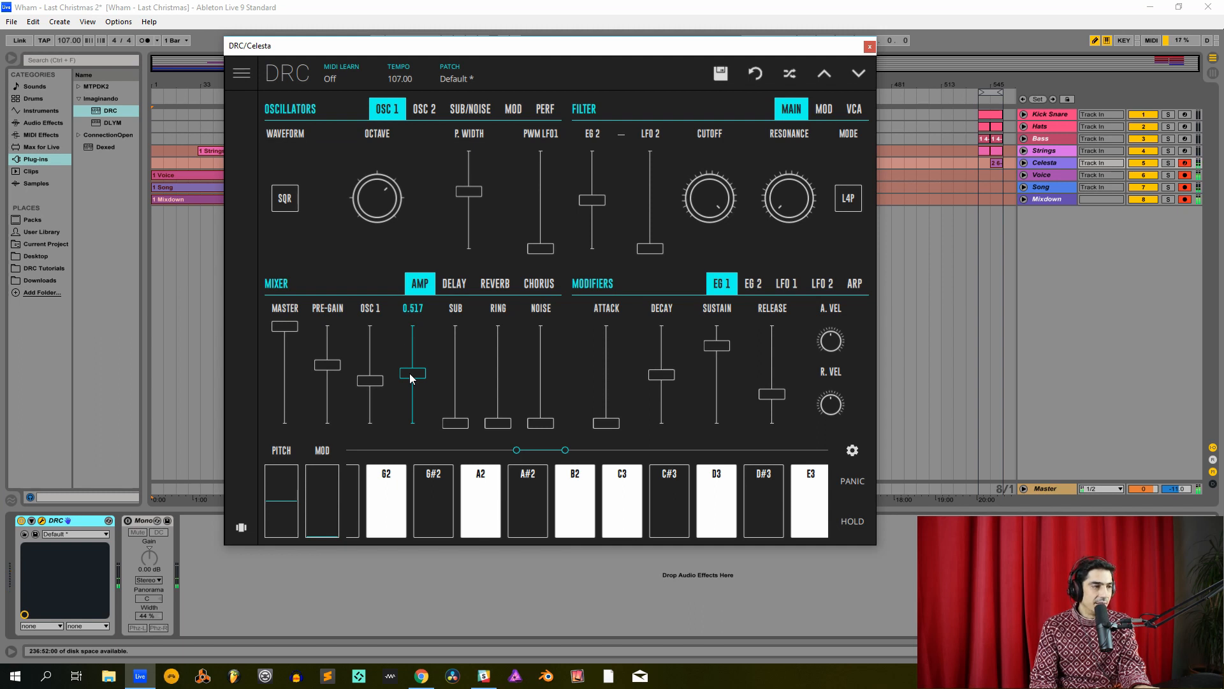
drag(410, 376, 428, 366)
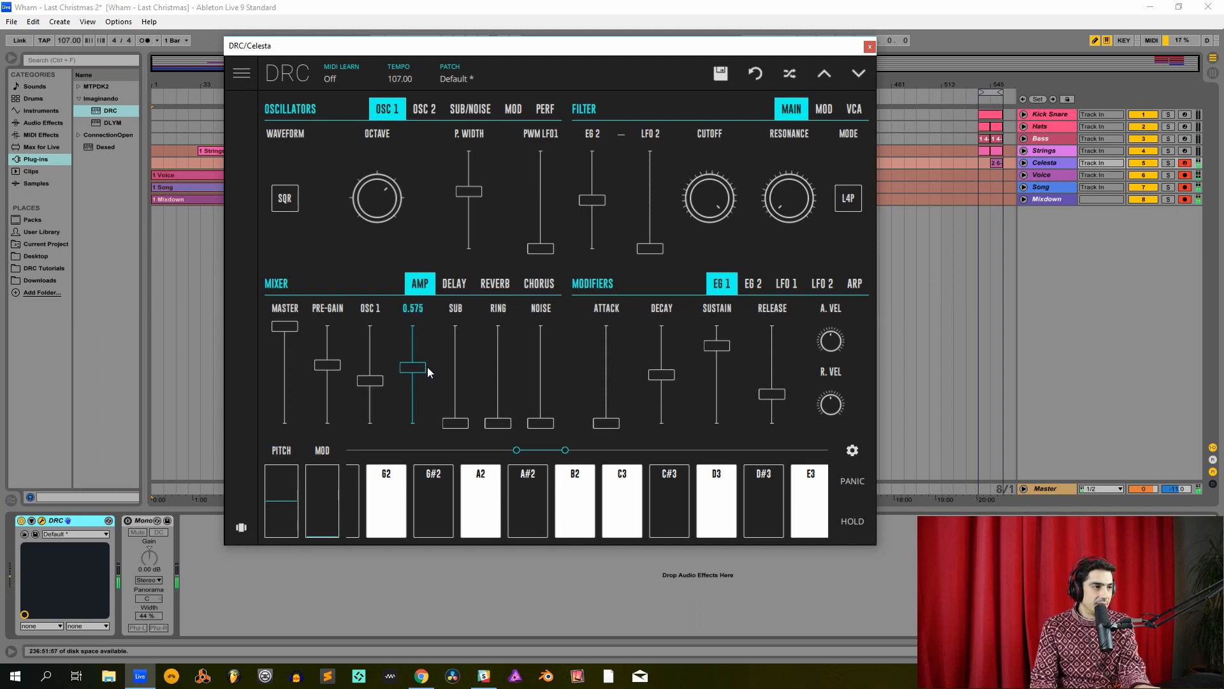
click(424, 109)
drag(348, 194, 352, 169)
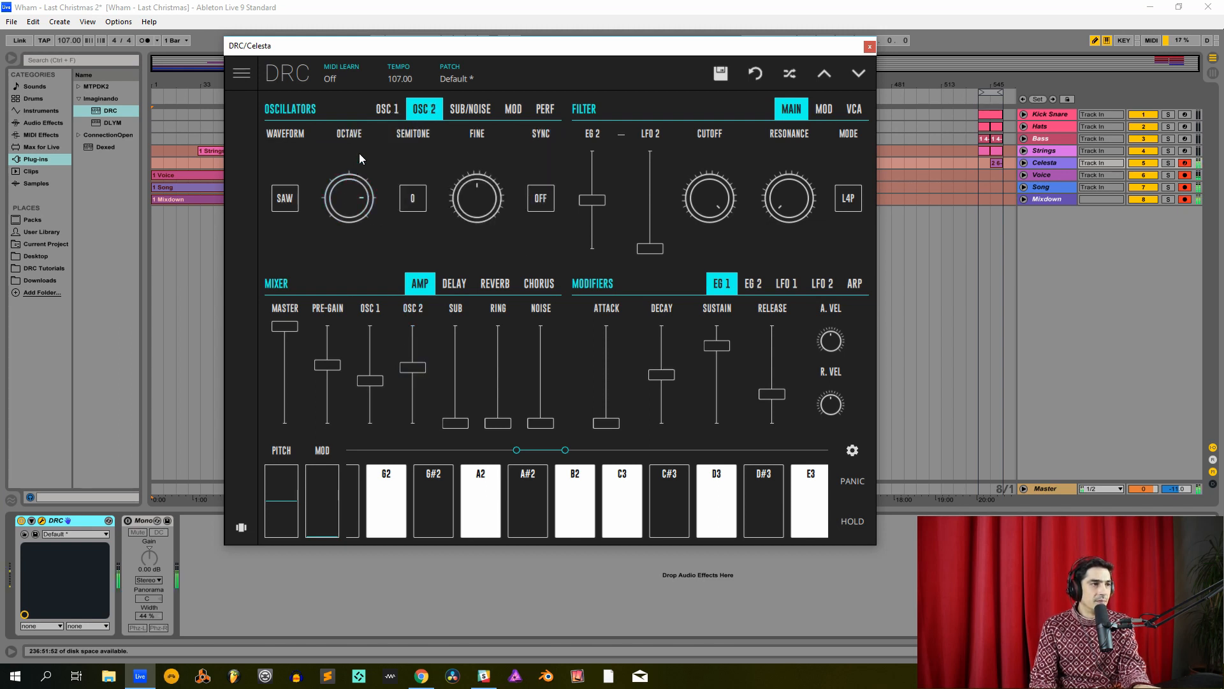
click(387, 109)
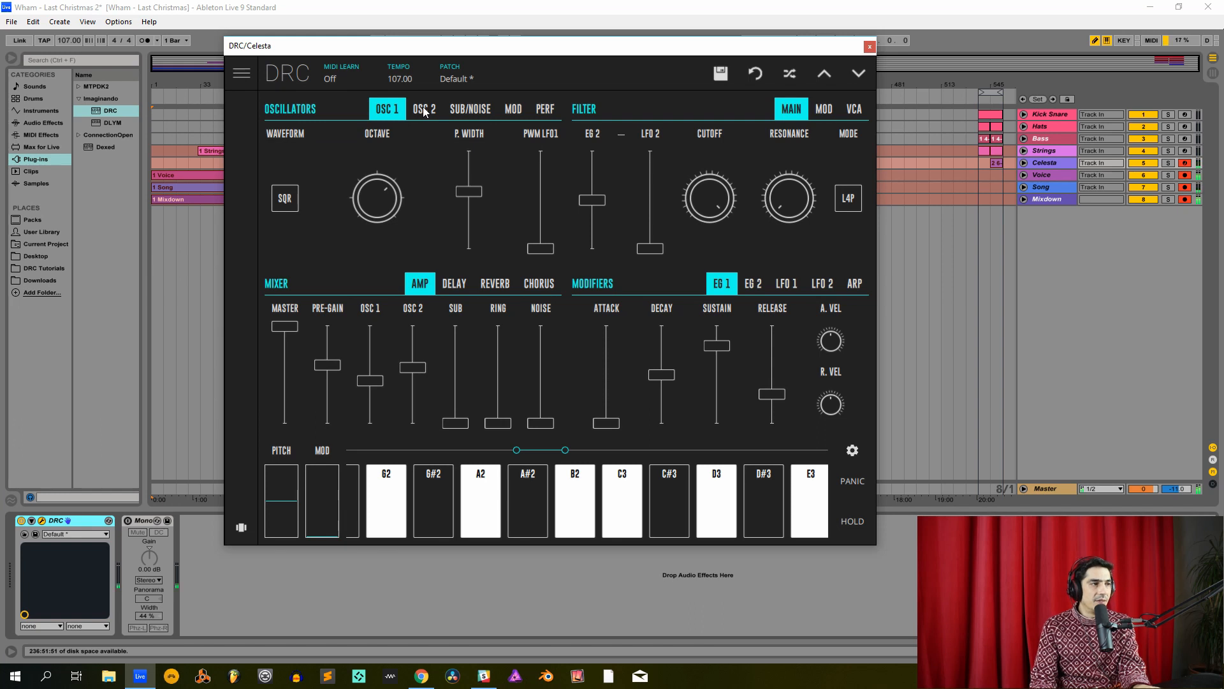
click(424, 109)
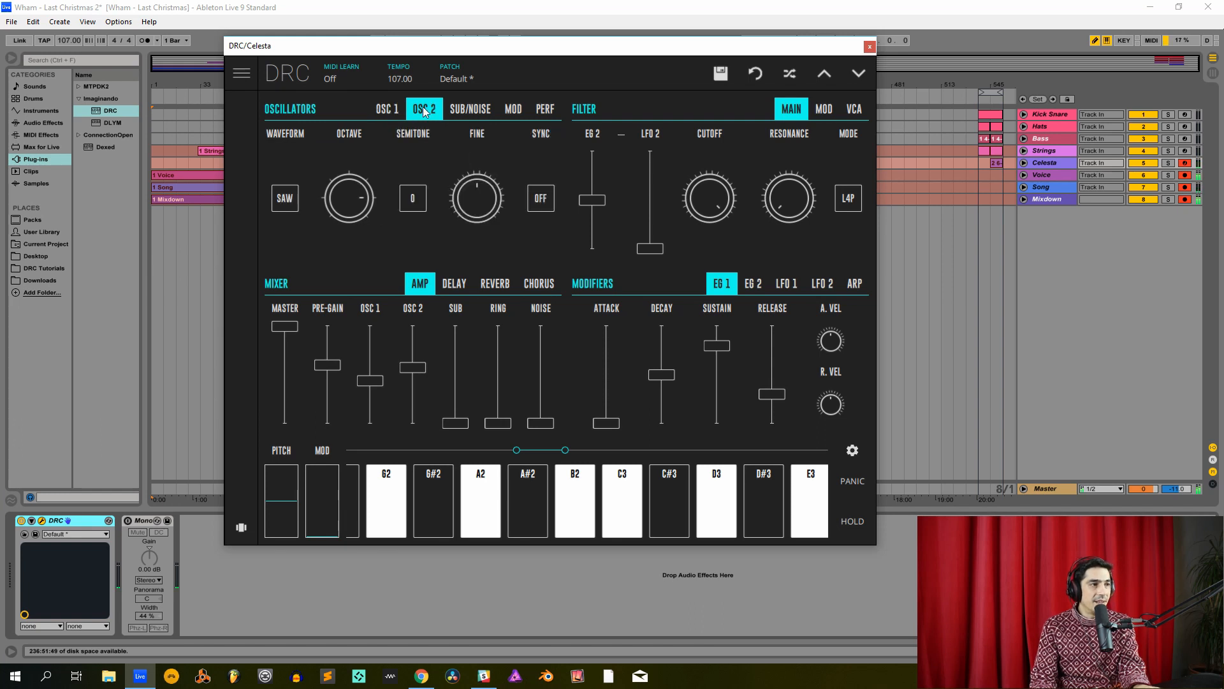
- Set OSC 2 to a square wave and detune it slightly upward with the fine tuning
click(285, 203)
click(290, 184)
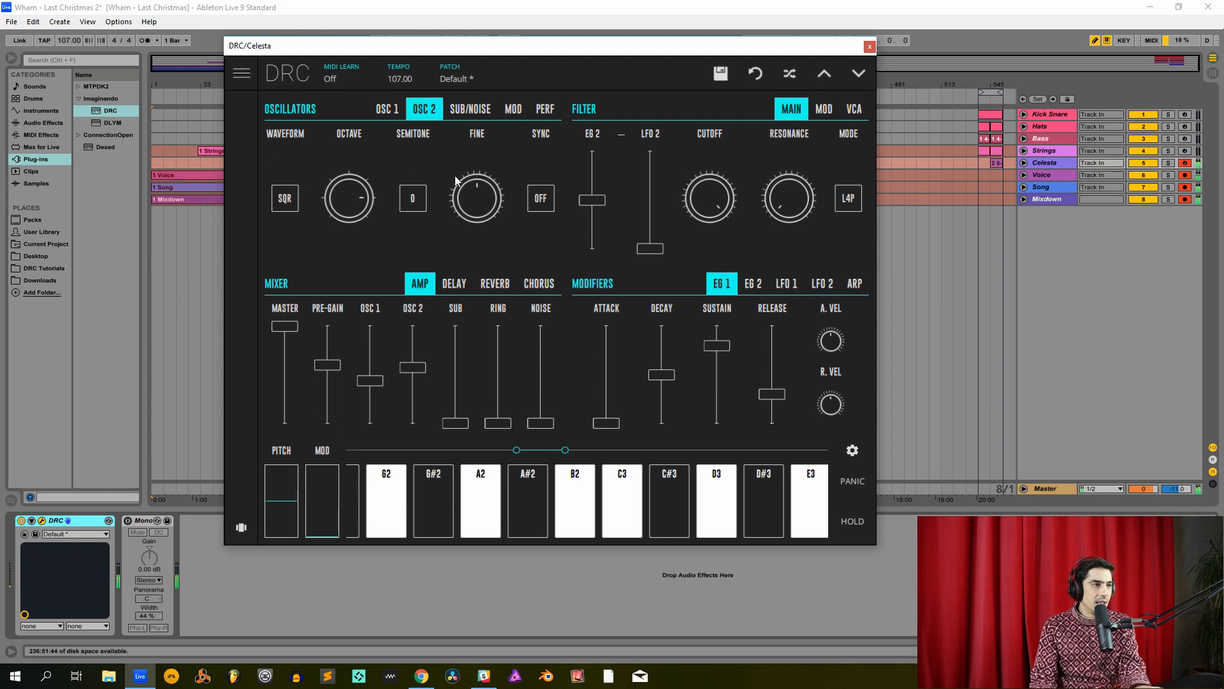
click(480, 209)
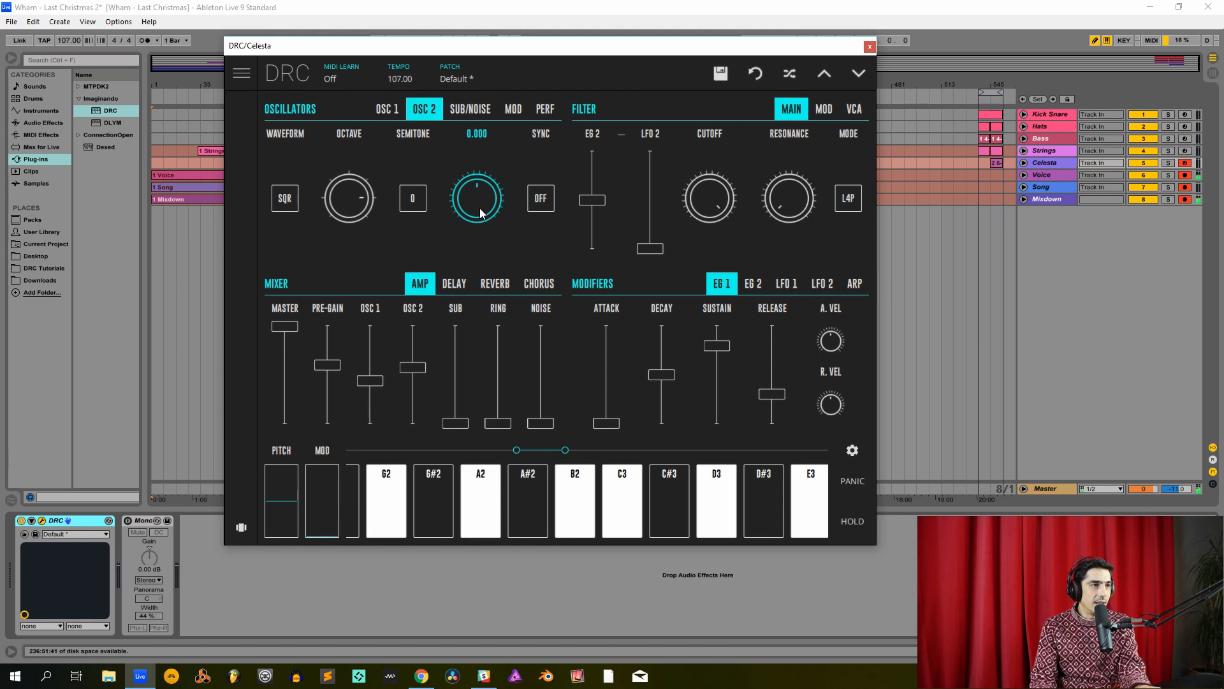
drag(480, 212, 521, 190)
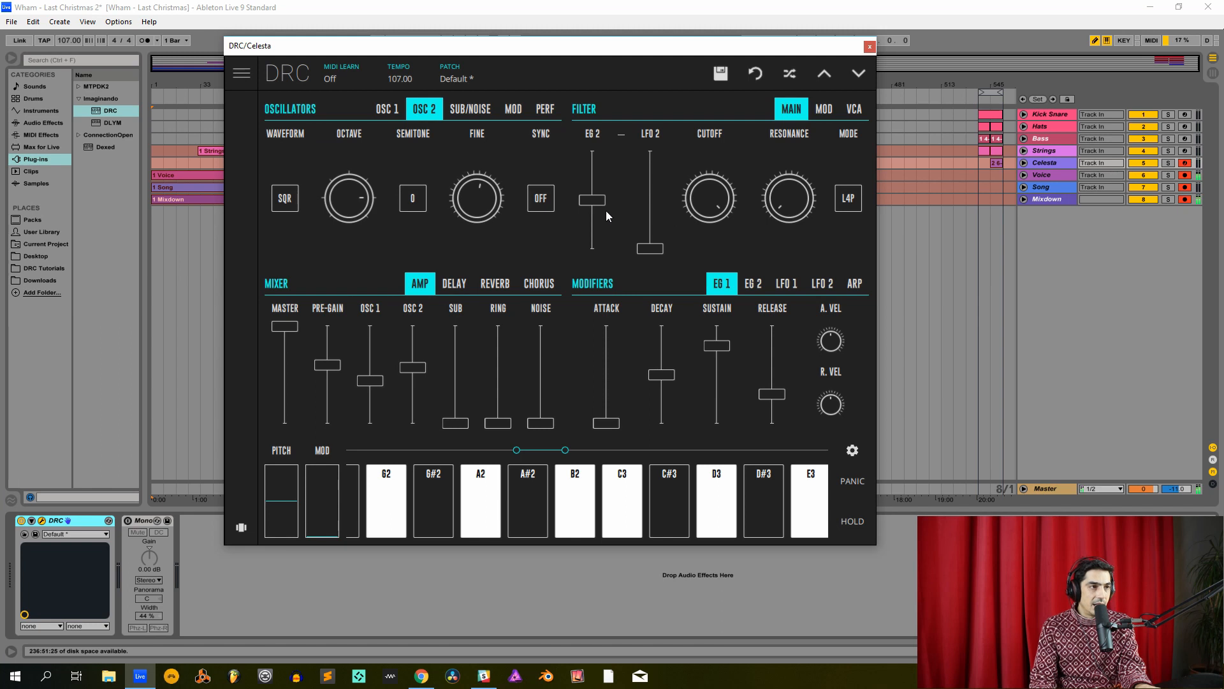
- Lower the filter cutoff to about halfway and raise the resonance to just over 0.2
drag(592, 201, 592, 201)
drag(712, 193, 698, 359)
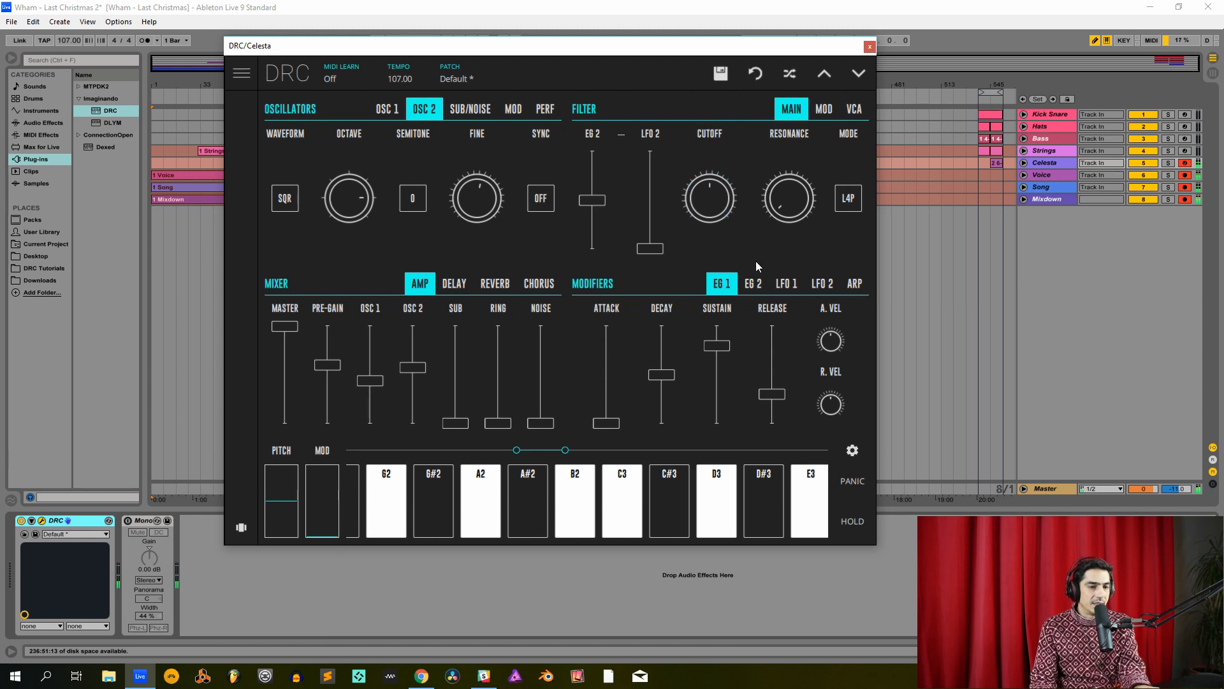
drag(791, 198, 794, 184)
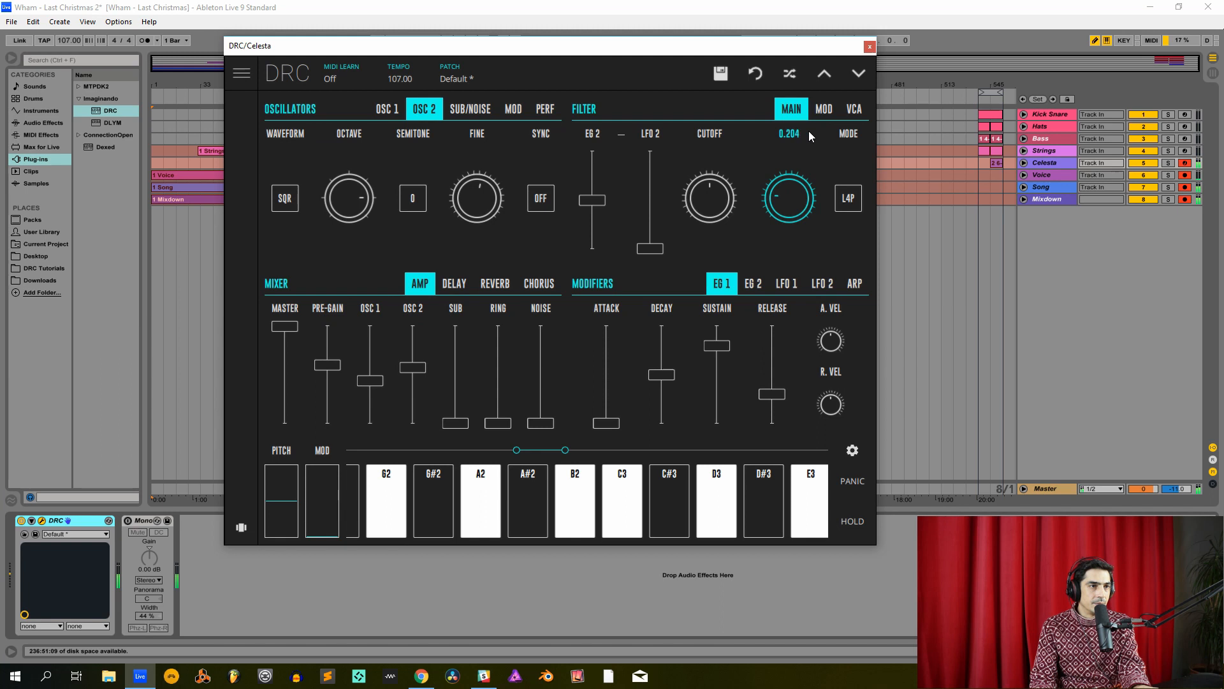
drag(836, 119, 859, 110)
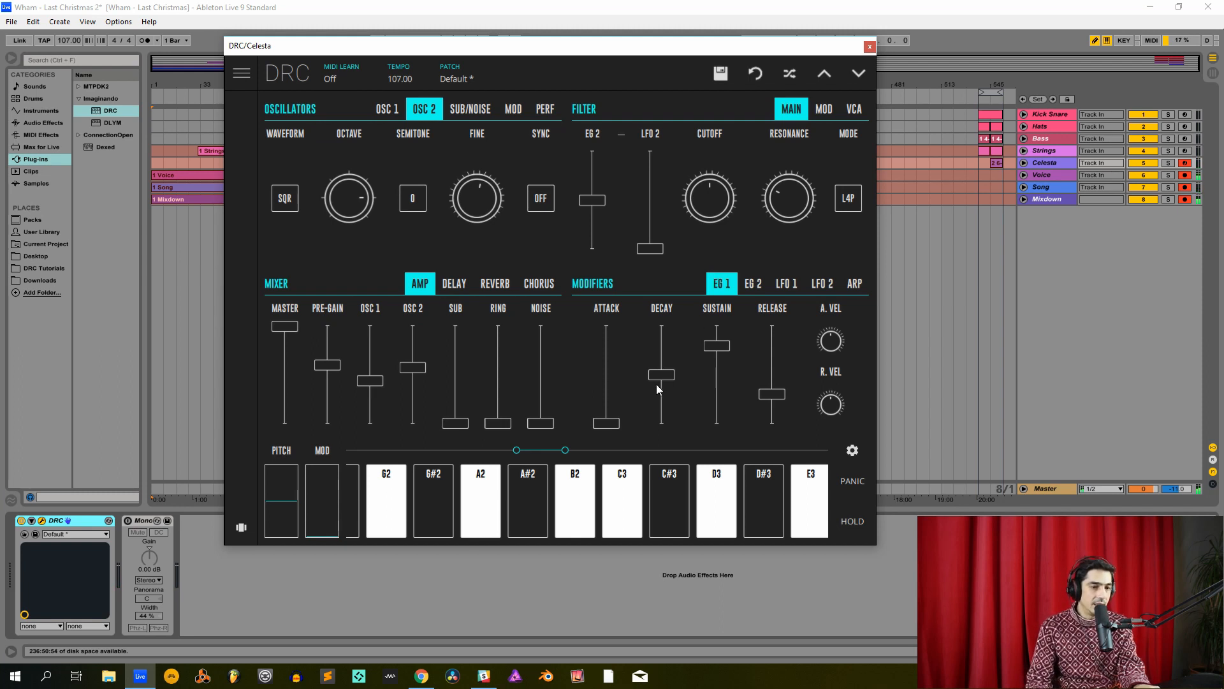
- Set EG 1 to about one-third decay, zero sustain and about 0.6 release, and bring the EG 2 sustain down to zero
mouse_move(661, 379)
mouse_down()
mouse_move(661, 393)
mouse_move(672, 389)
mouse_up()
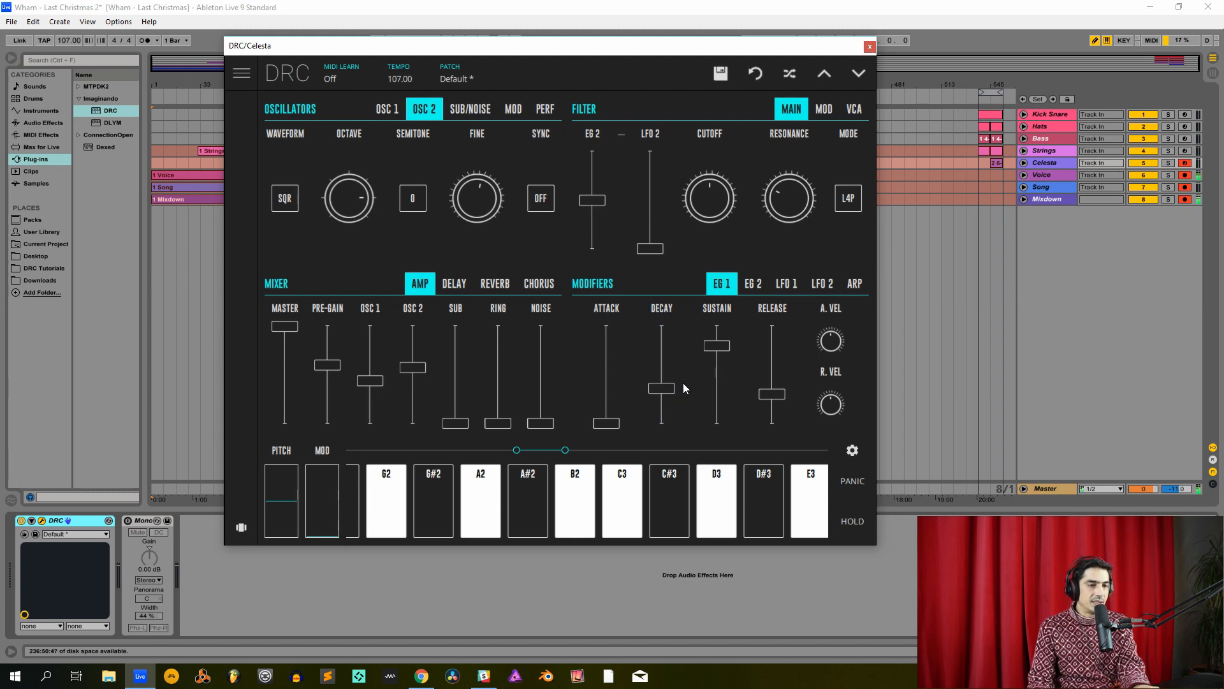
drag(719, 347, 718, 424)
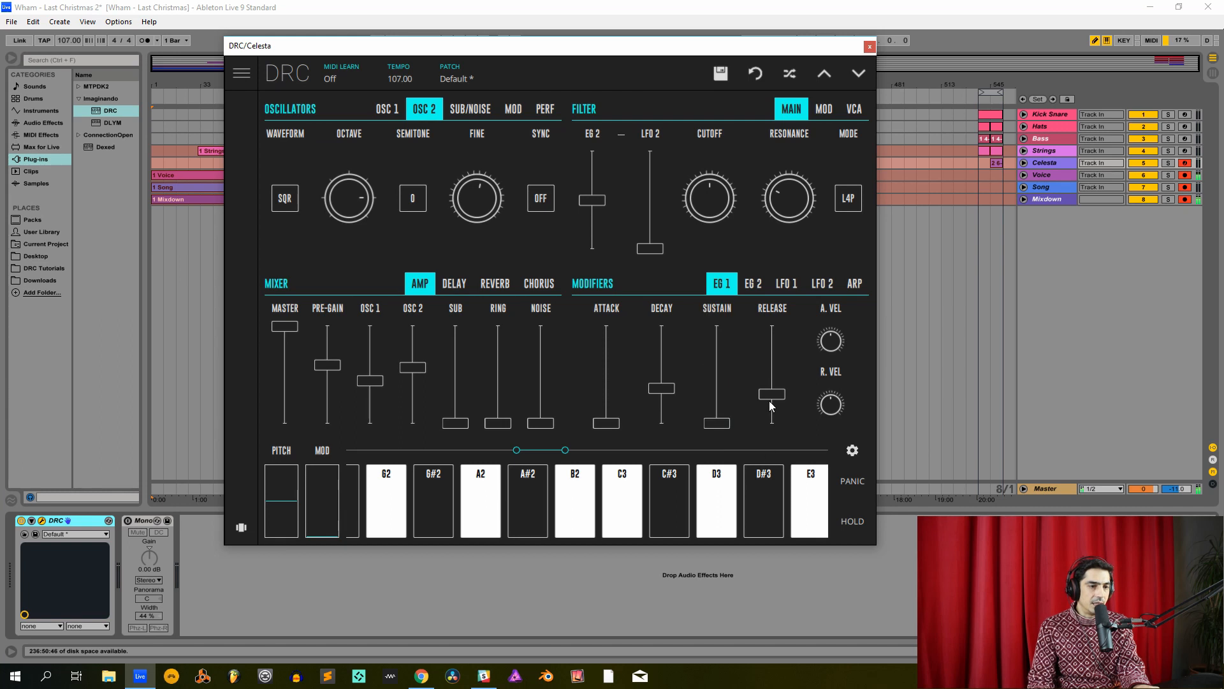
drag(770, 395, 817, 364)
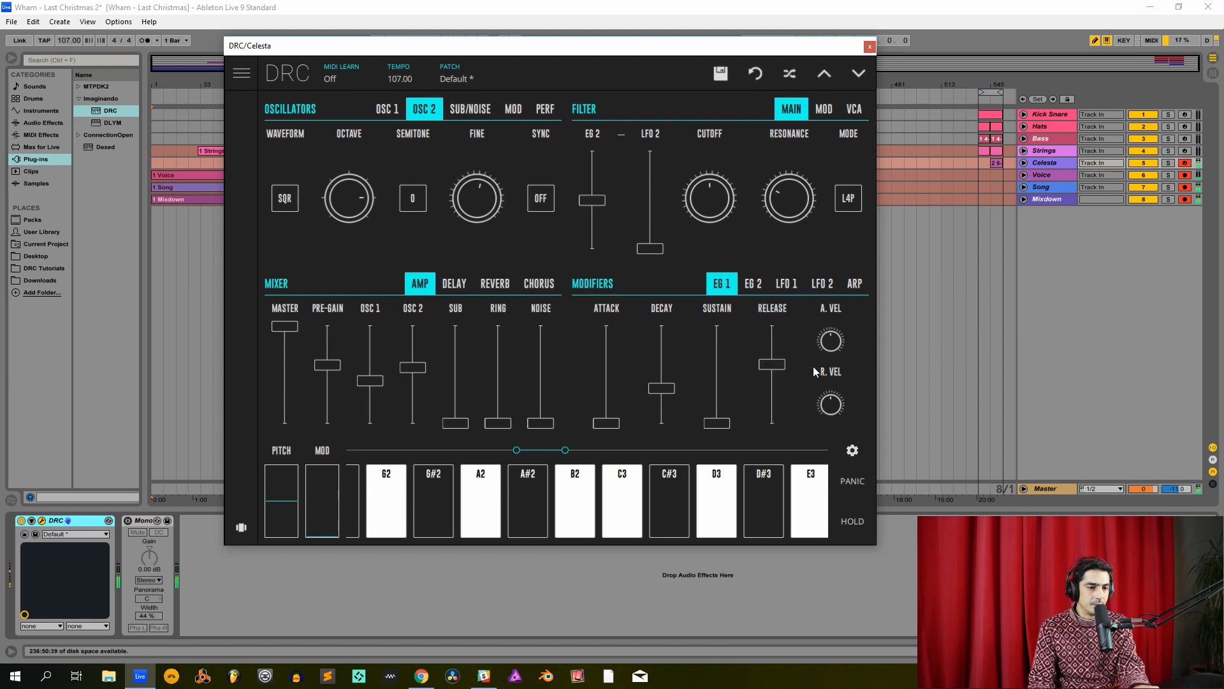
click(753, 284)
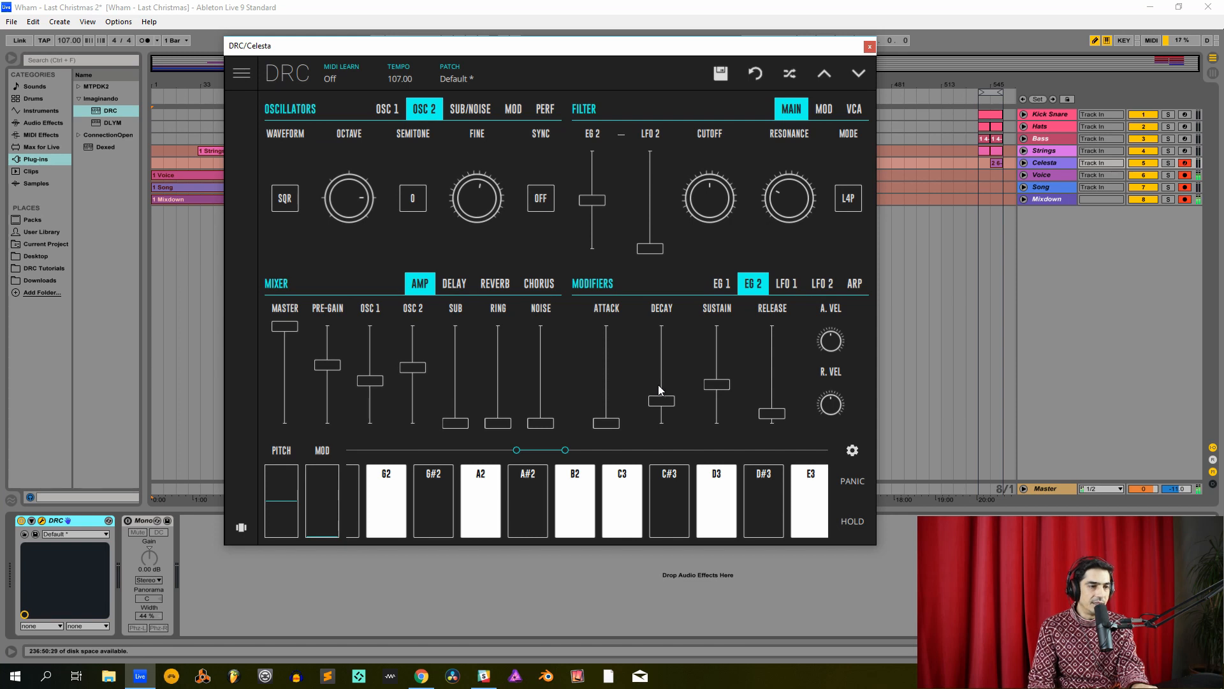
drag(663, 397, 776, 417)
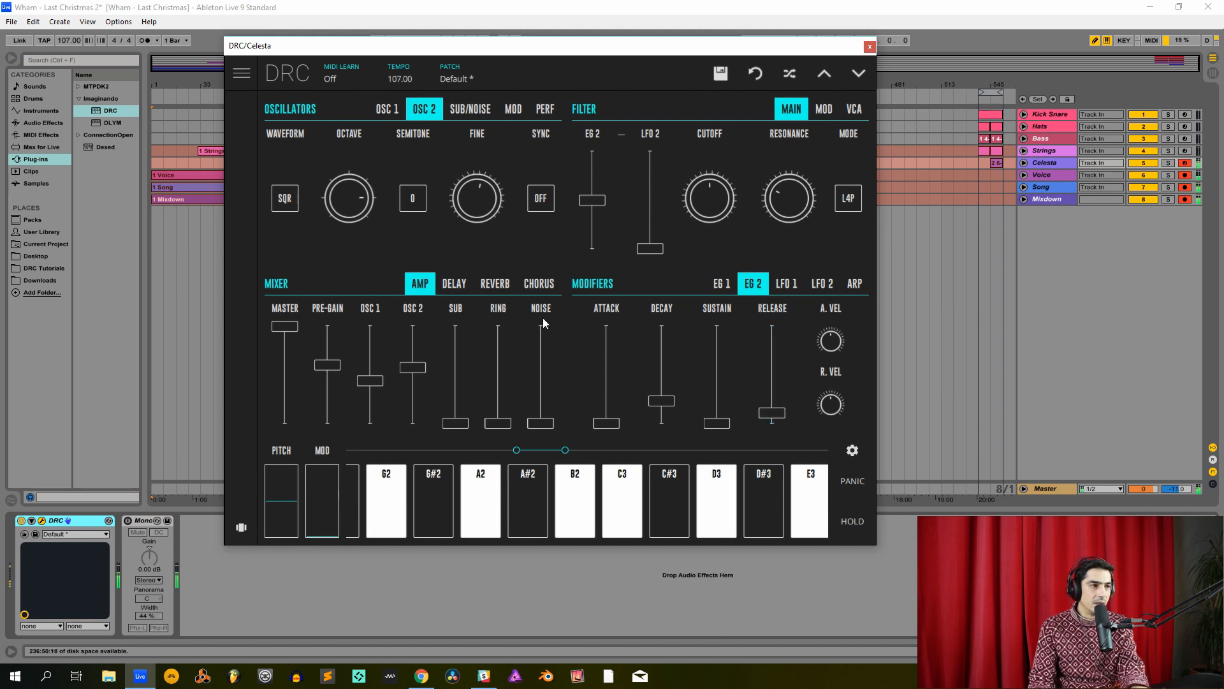
- Raise the reverb amount to about half and its damping to nearly three-quarters
click(486, 285)
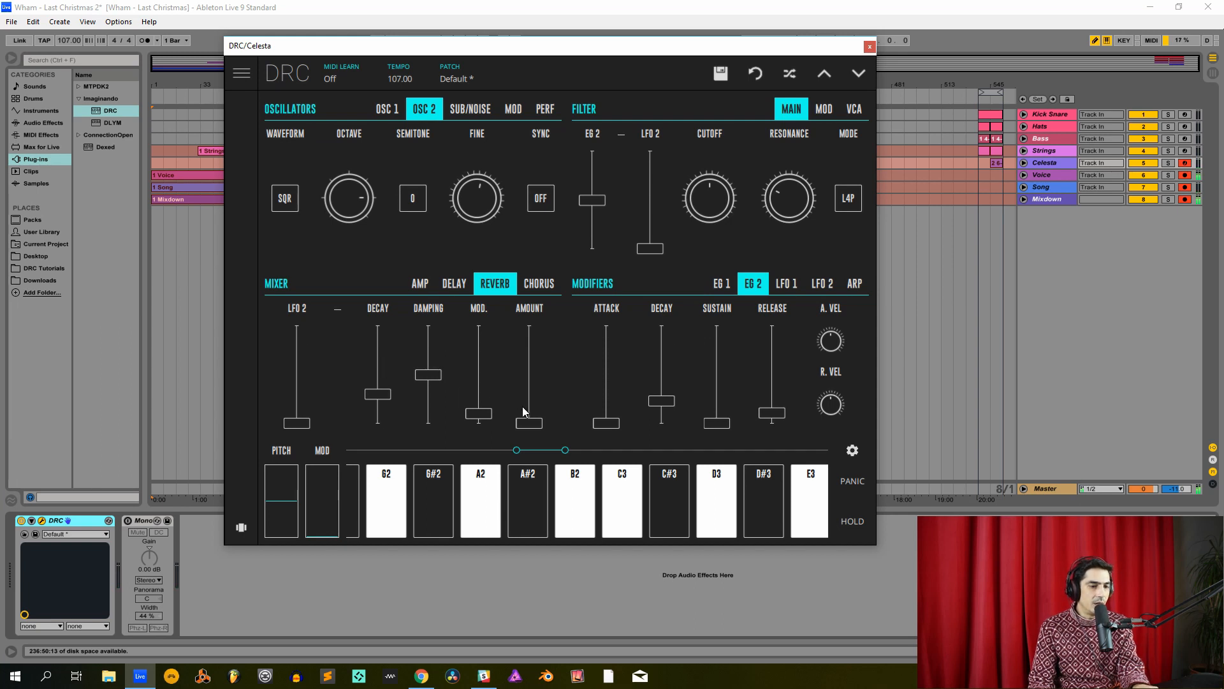
drag(528, 392, 539, 376)
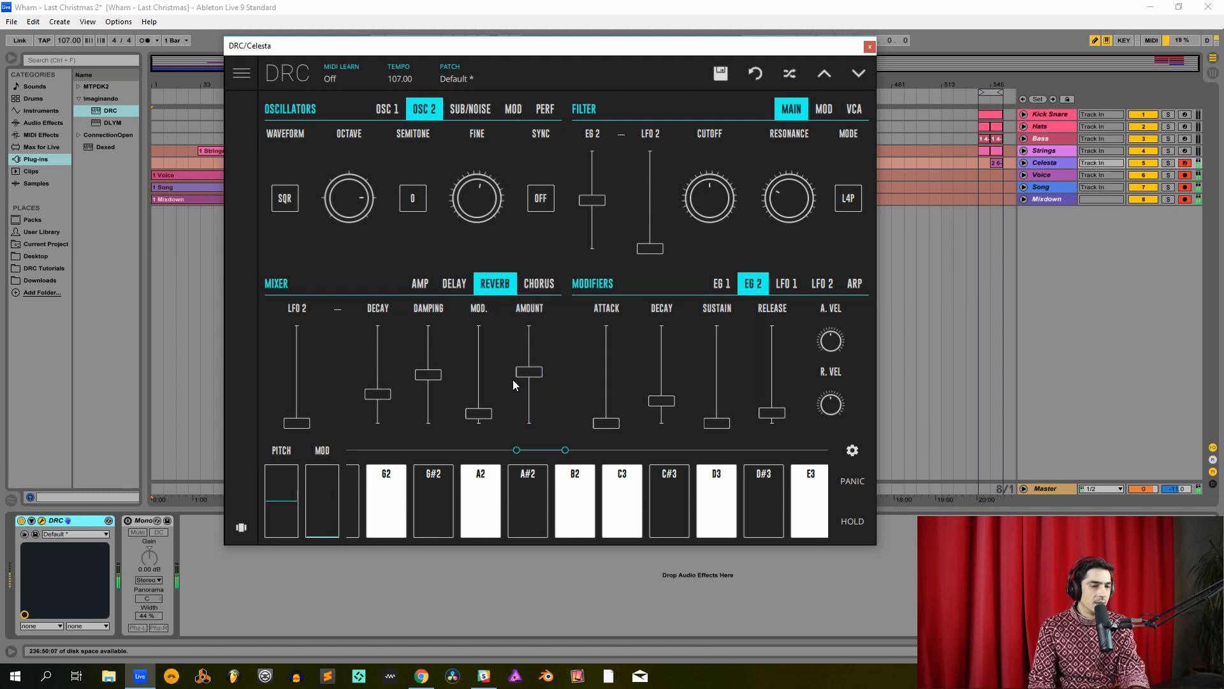
drag(441, 374, 444, 365)
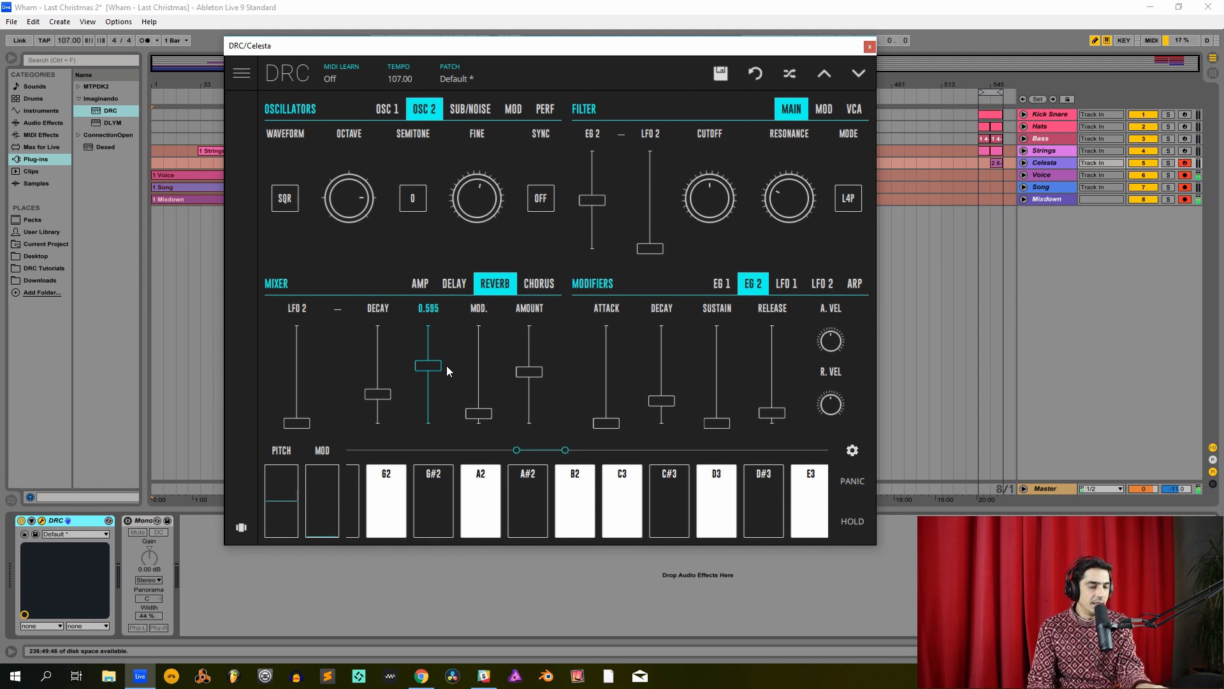
drag(447, 365, 469, 357)
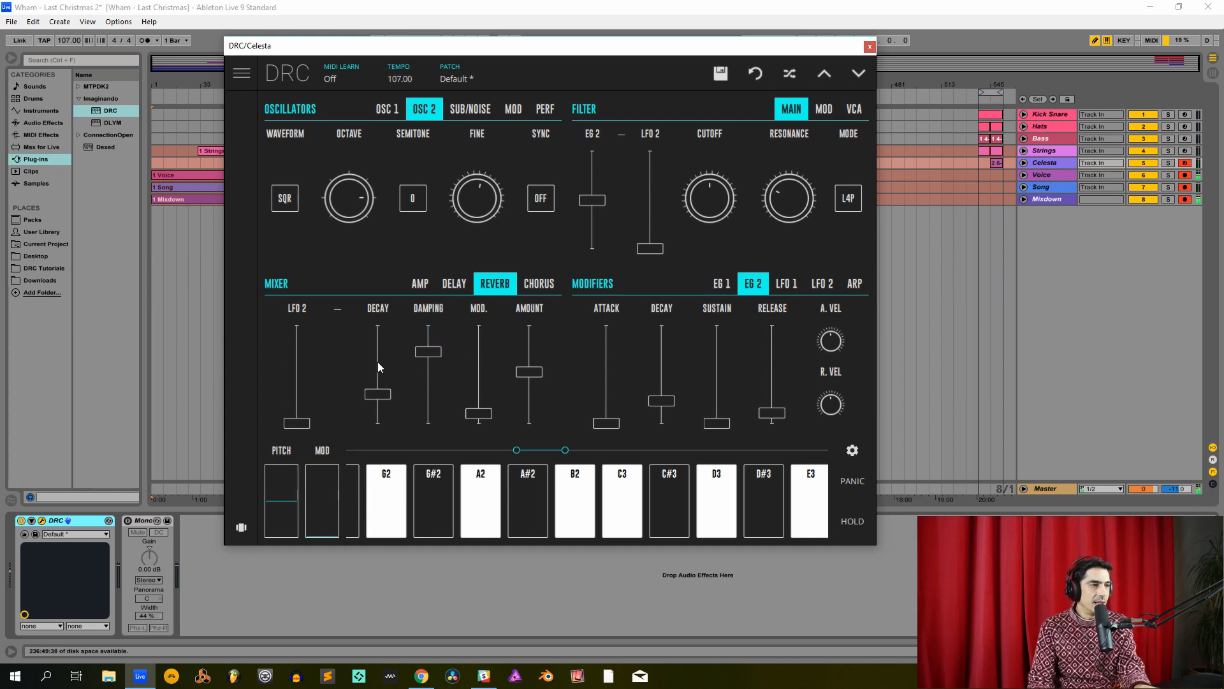
- Raise the reverb decay to nearly three-quarters, then turn on the Celesta track's Mono device with the plug-in window closed at the end
drag(377, 362, 402, 358)
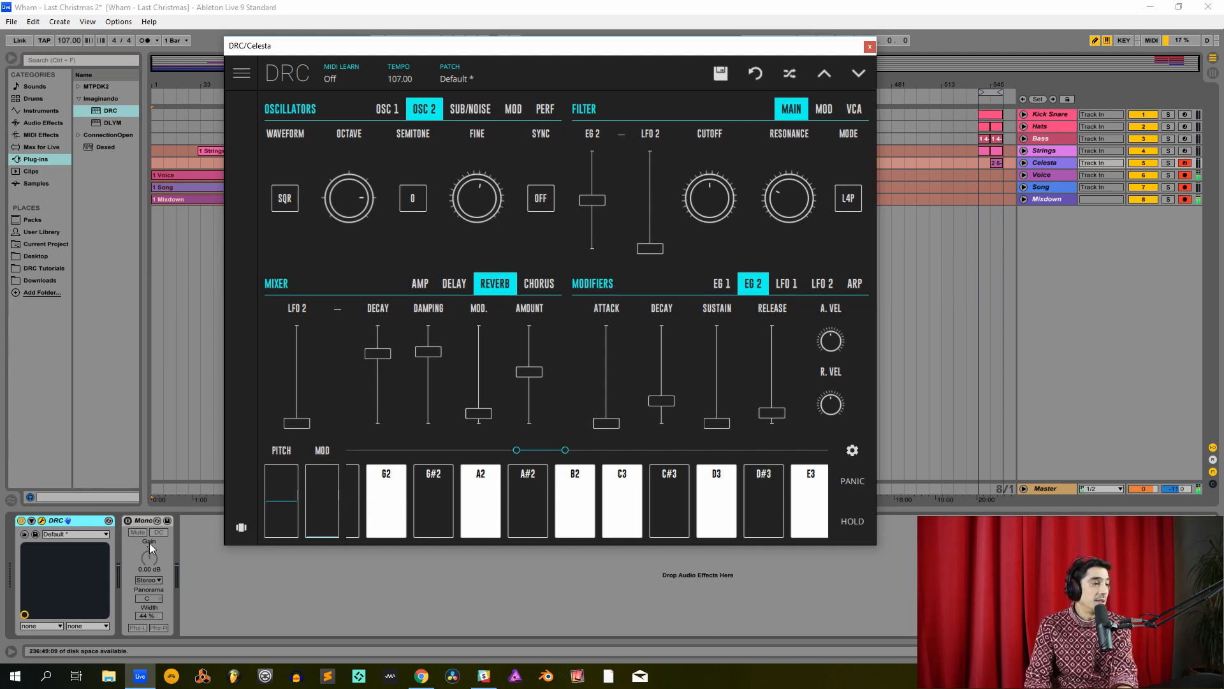
click(128, 521)
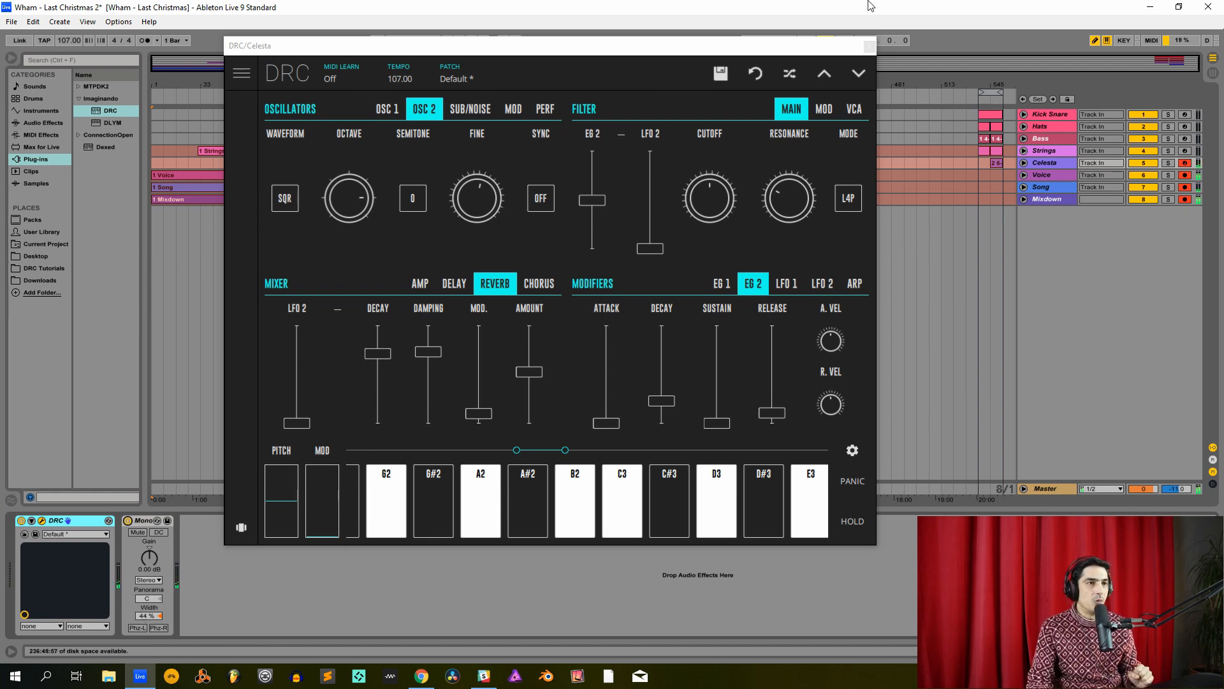
click(870, 46)
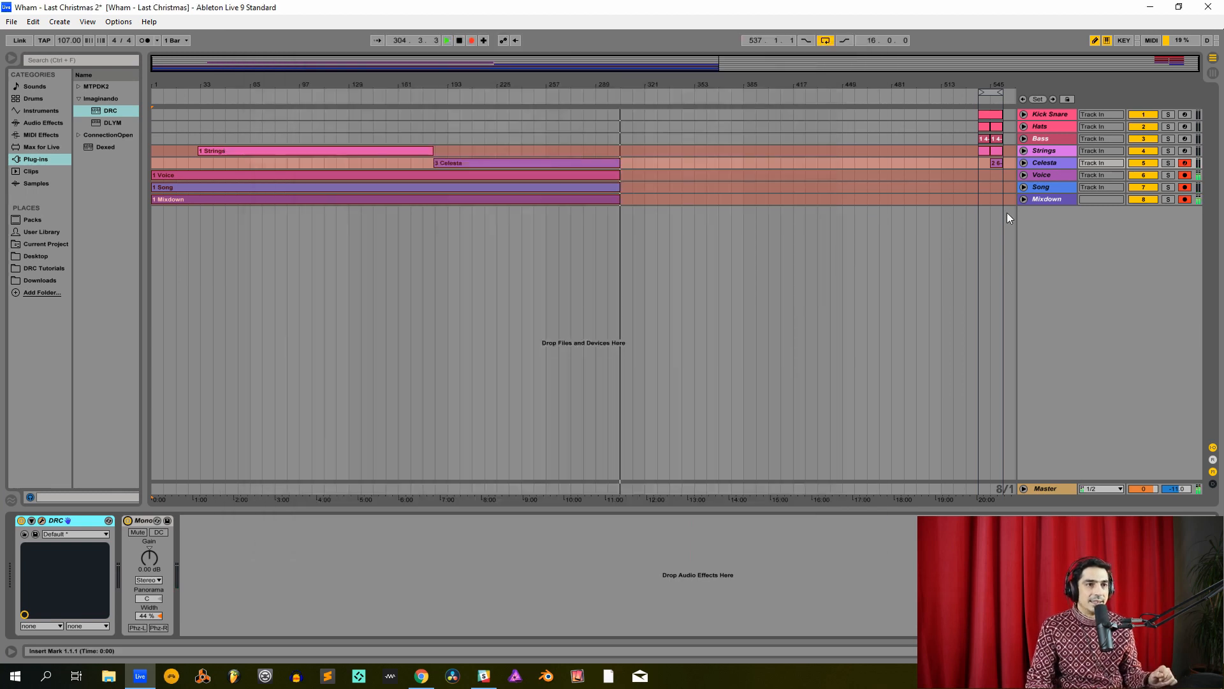
- With recording paused, move the 16-bar block of clips at bar 537 to just past the recorded clips, and resume recording with Celesta disarmed
click(920, 112)
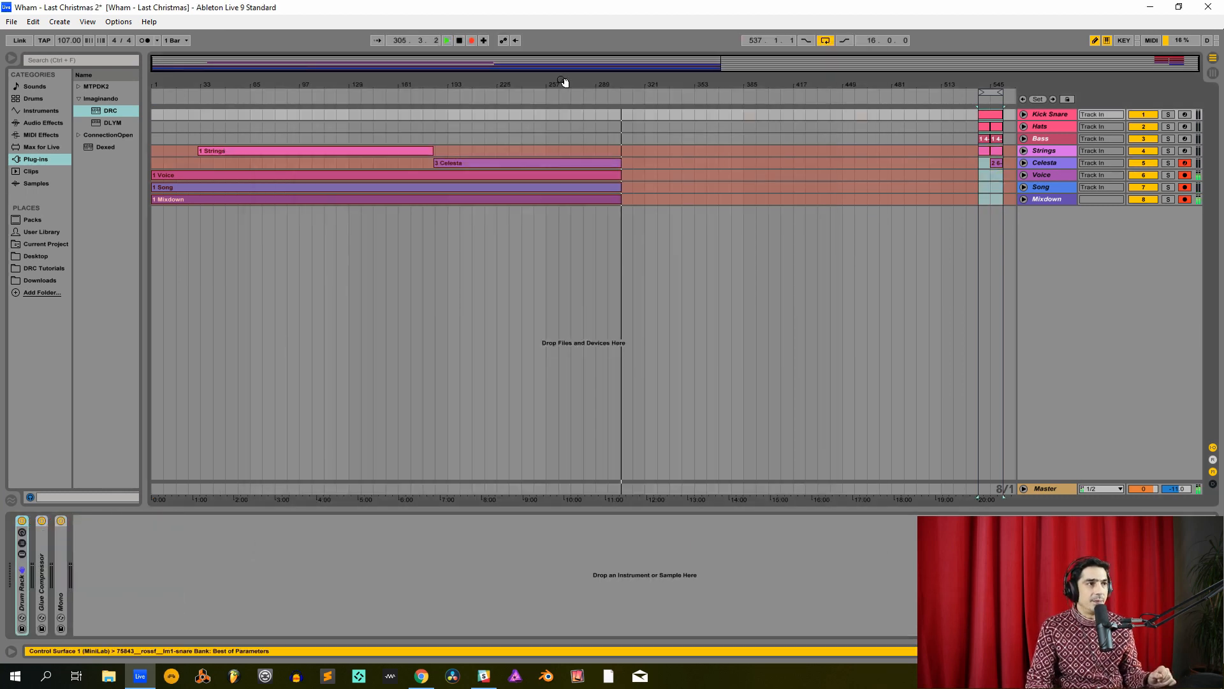
click(472, 41)
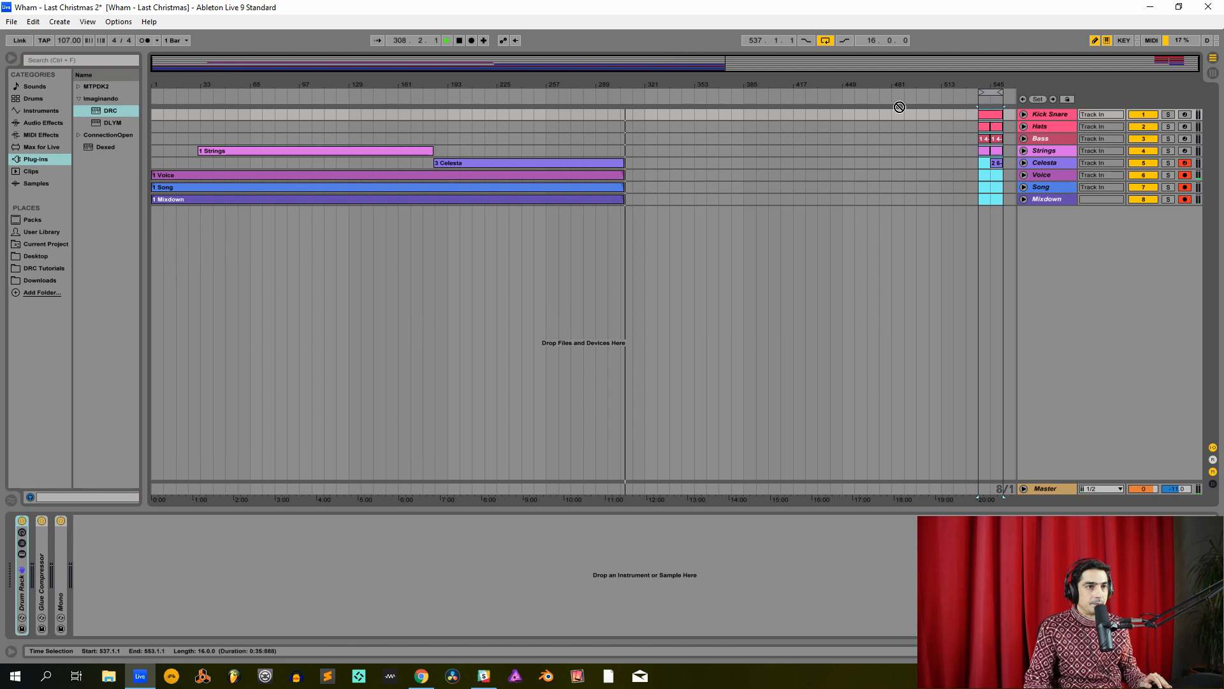
drag(899, 106, 642, 119)
click(472, 41)
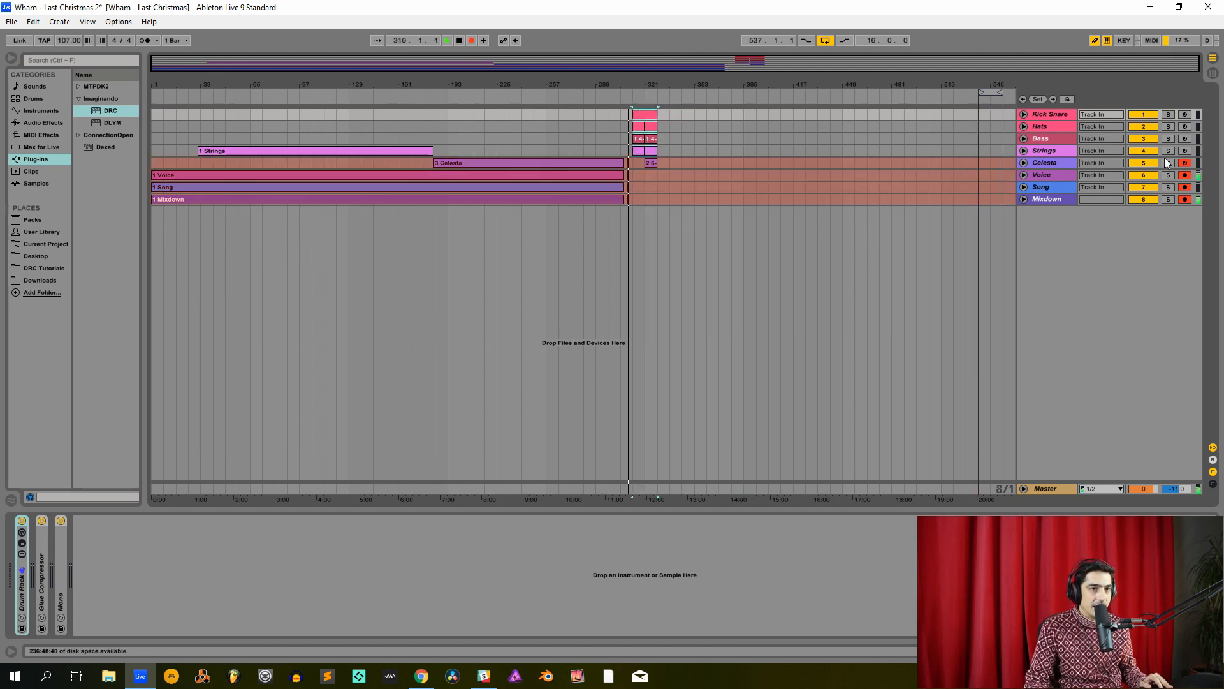
click(1184, 162)
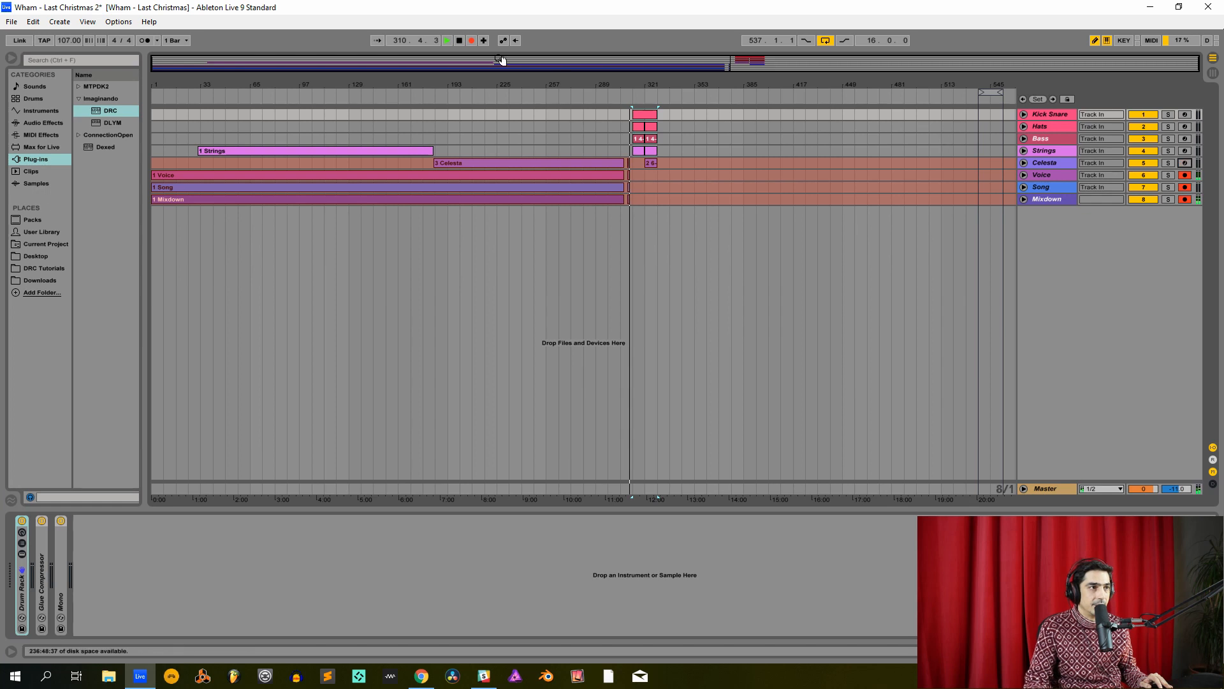